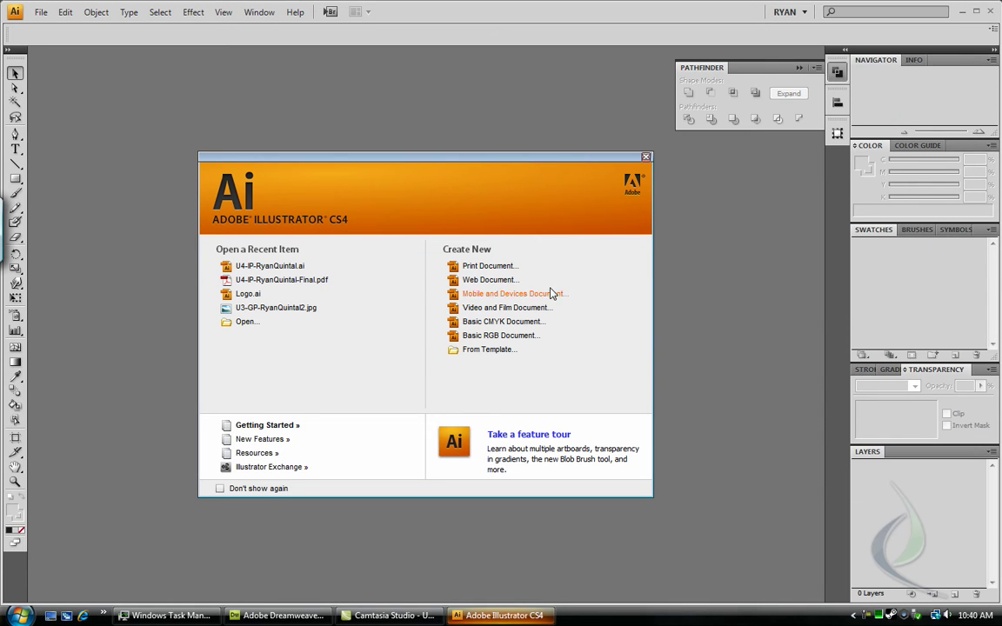
Step: Create a new print document named 'Pixel Art', 25 × 25 inches, with units set to inches
{"action": "left_click", "coordinate": [489, 266]}
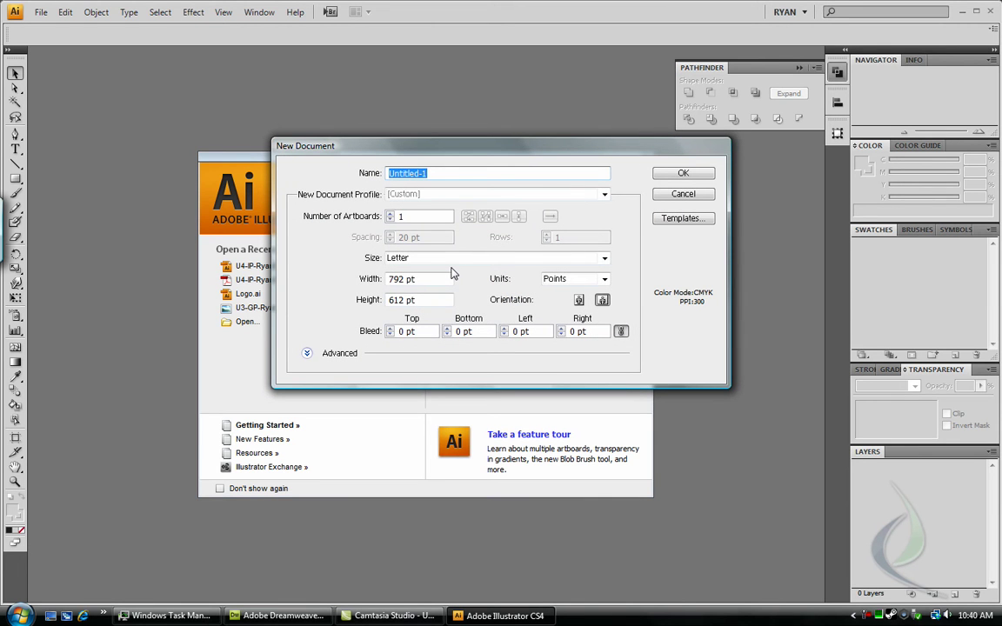
{"action": "type", "text": "Pixel Art"}
{"action": "left_click", "coordinate": [575, 284]}
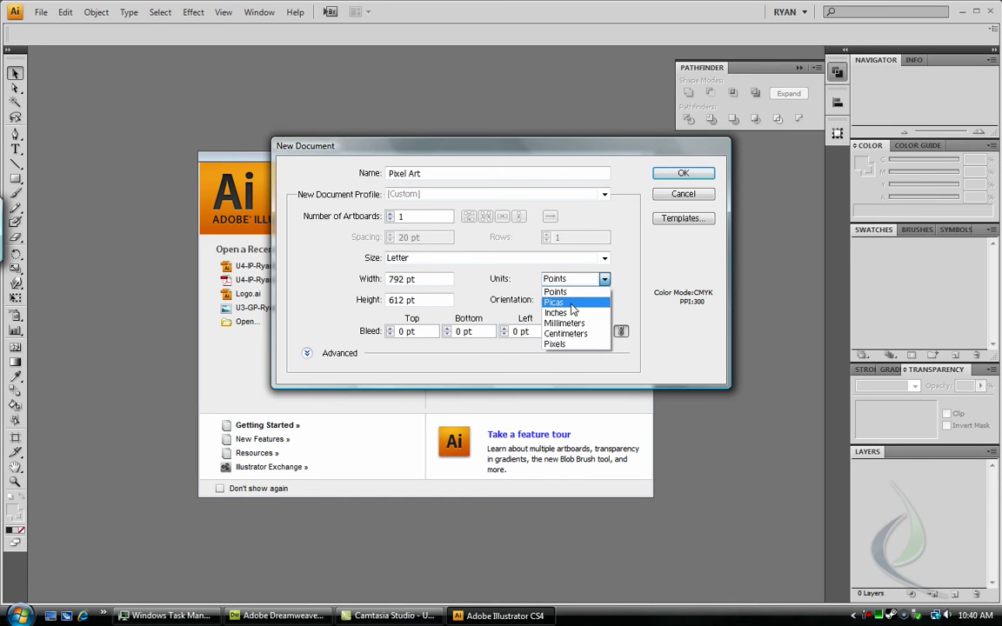
{"action": "left_click", "coordinate": [572, 315]}
{"action": "double_click", "coordinate": [397, 279]}
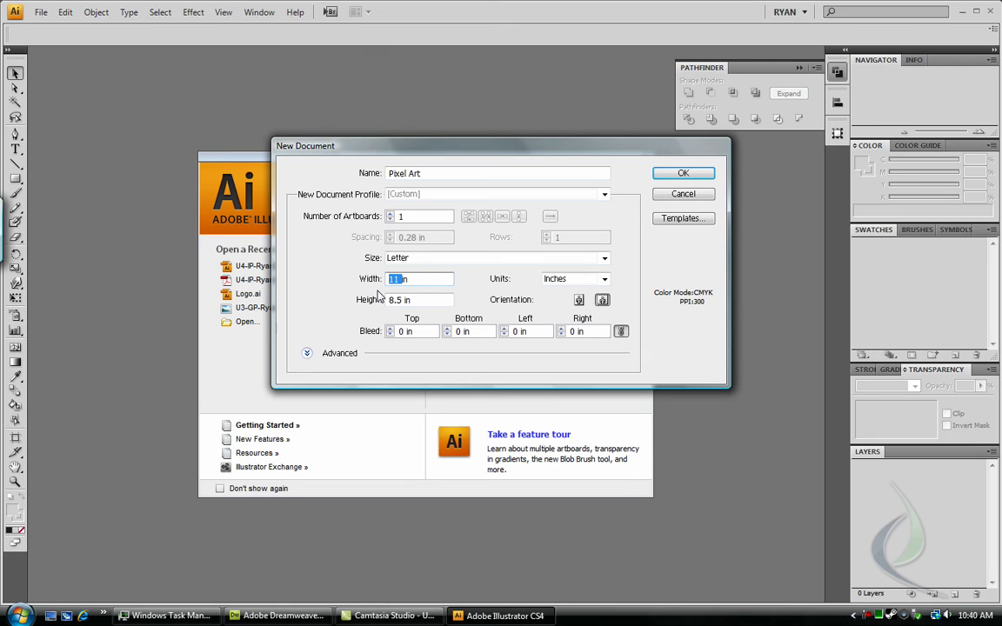
{"action": "type", "text": "25"}
{"action": "key", "text": "Tab"}
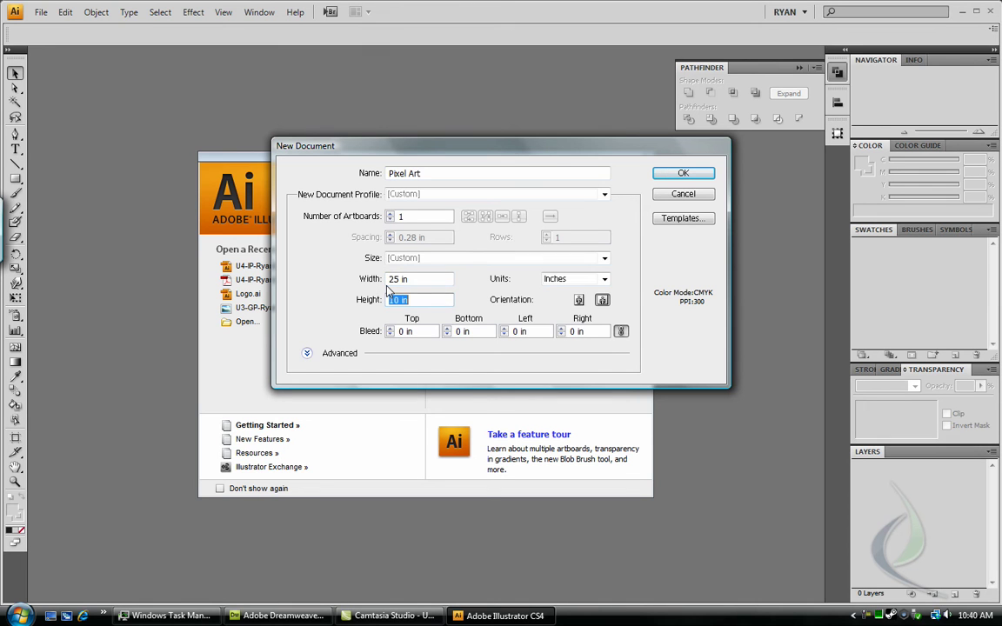
{"action": "type", "text": "25"}
{"action": "left_click", "coordinate": [700, 172]}
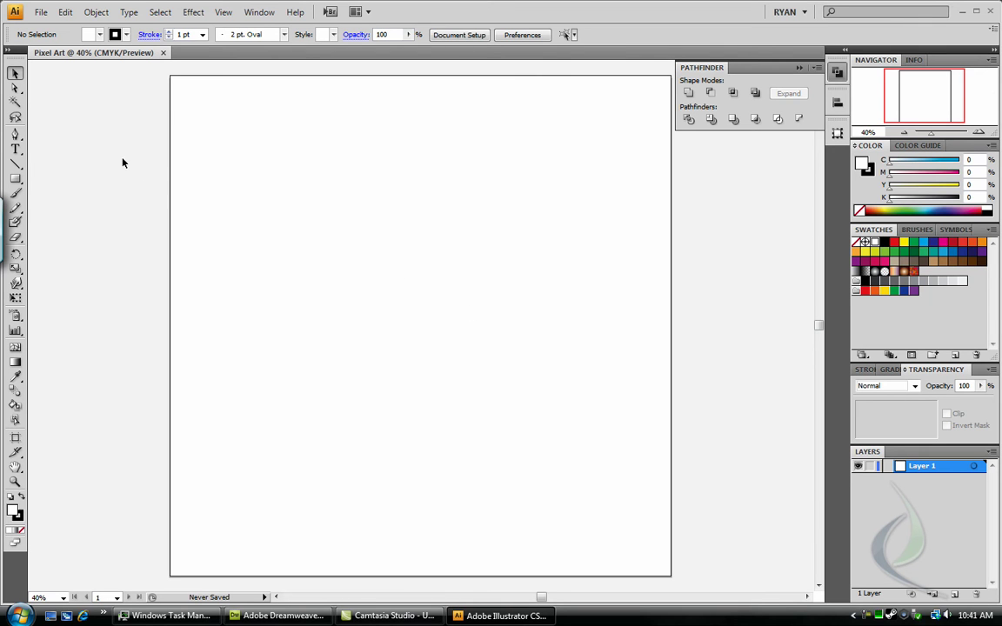
Step: Draw a full-height vertical line on the artboard's left edge and place a copy on the right edge
{"action": "left_click", "coordinate": [20, 168]}
{"action": "left_click_drag", "start_coordinate": [171, 583], "coordinate": [170, 67]}
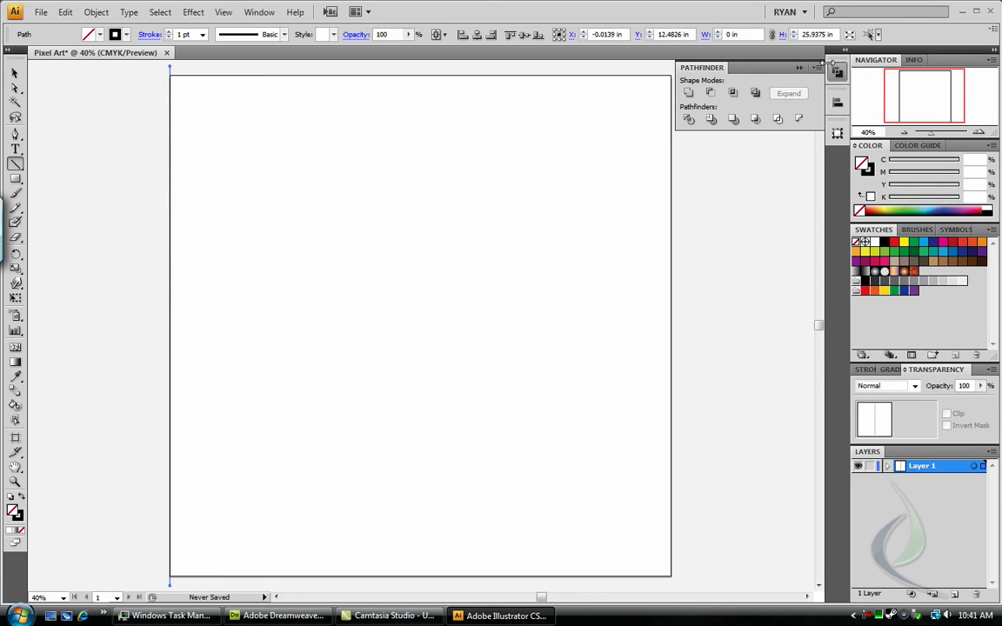
{"action": "left_click", "coordinate": [800, 70]}
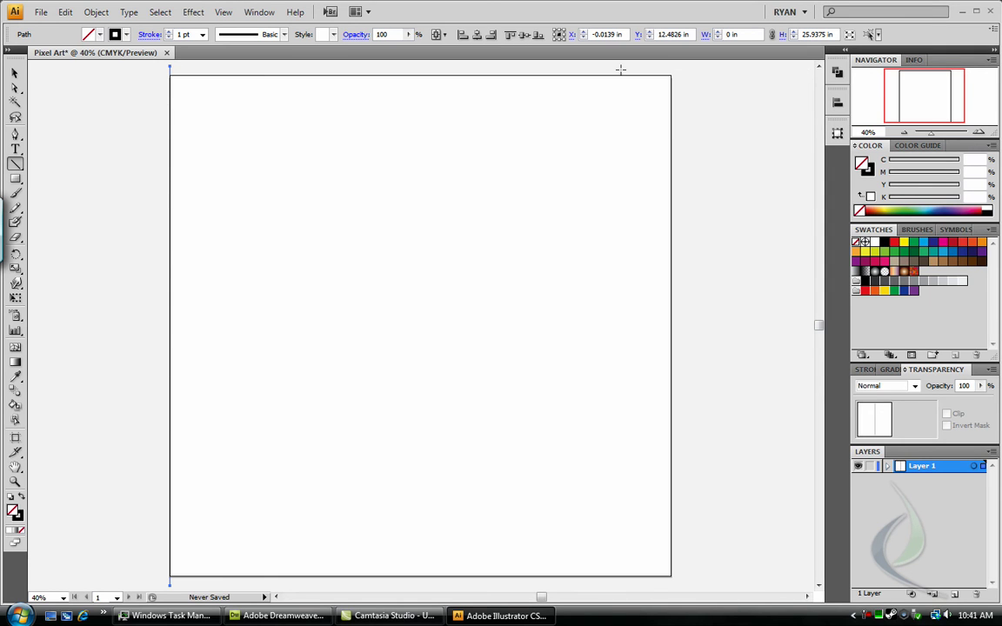
{"action": "left_click", "coordinate": [14, 73]}
{"action": "left_click", "coordinate": [152, 165]}
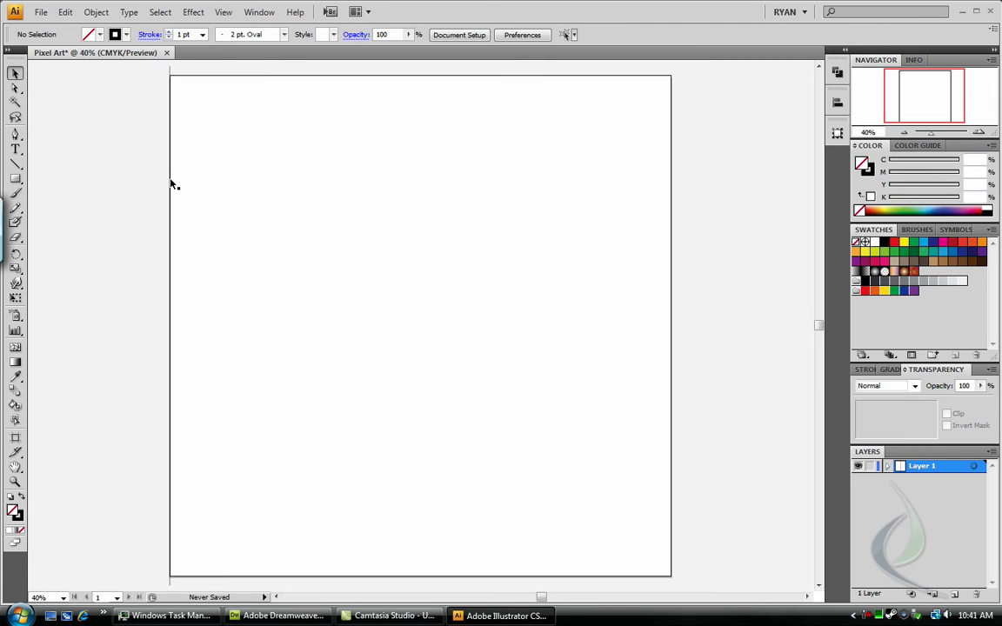
{"action": "left_click_drag", "start_coordinate": [169, 183], "coordinate": [674, 238]}
{"action": "left_click", "coordinate": [672, 238]}
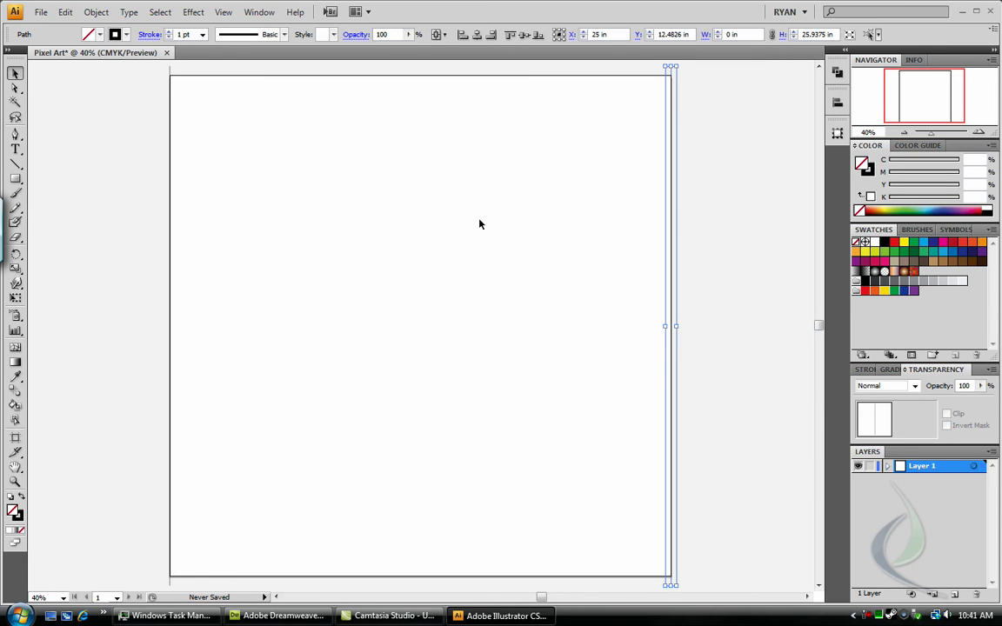
Step: Set blend spacing to Specified Distance 0.25 in and blend the left and right edge lines
{"action": "left_click", "coordinate": [120, 355]}
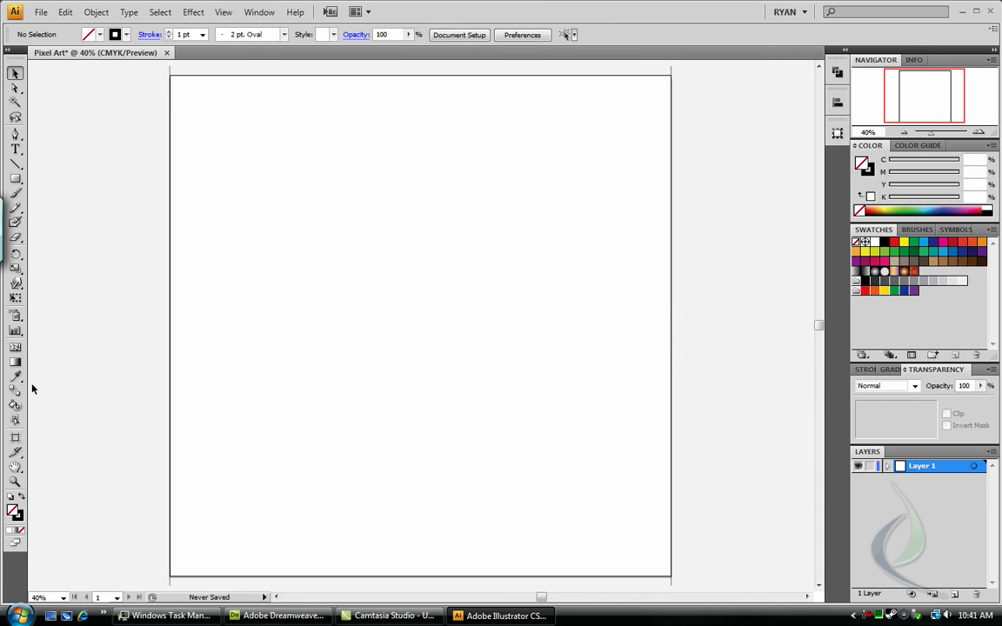
{"action": "double_click", "coordinate": [15, 392]}
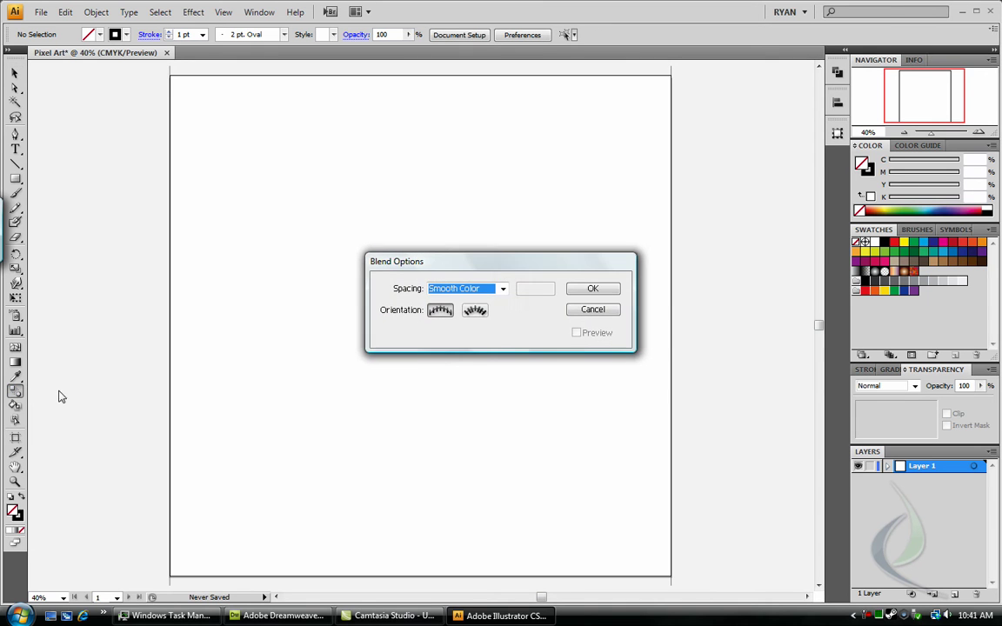
{"action": "left_click", "coordinate": [487, 291]}
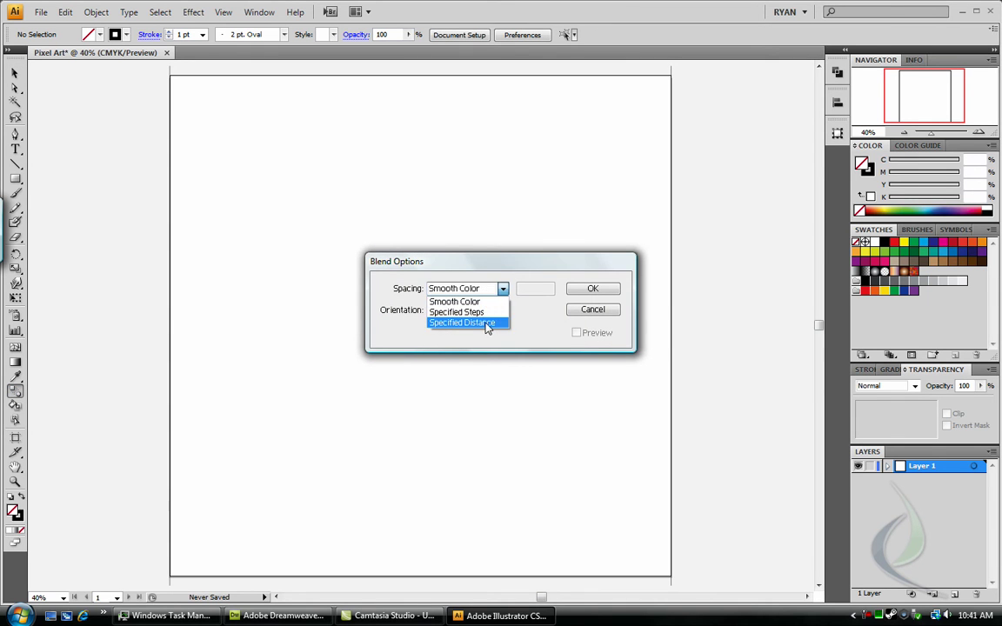
{"action": "left_click", "coordinate": [487, 325]}
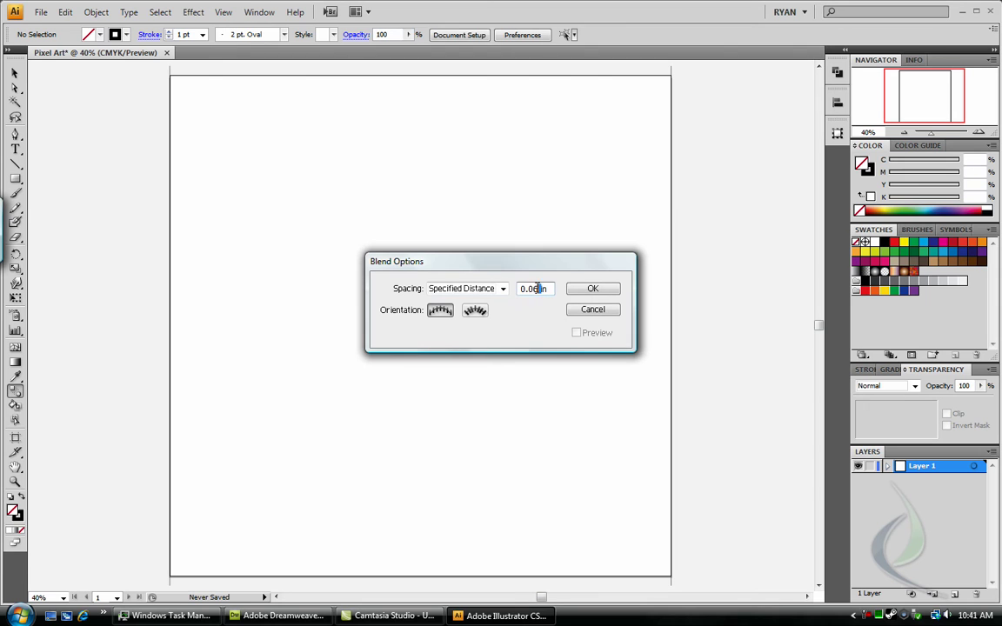
{"action": "left_click_drag", "start_coordinate": [538, 289], "coordinate": [528, 292]}
{"action": "type", "text": "25"}
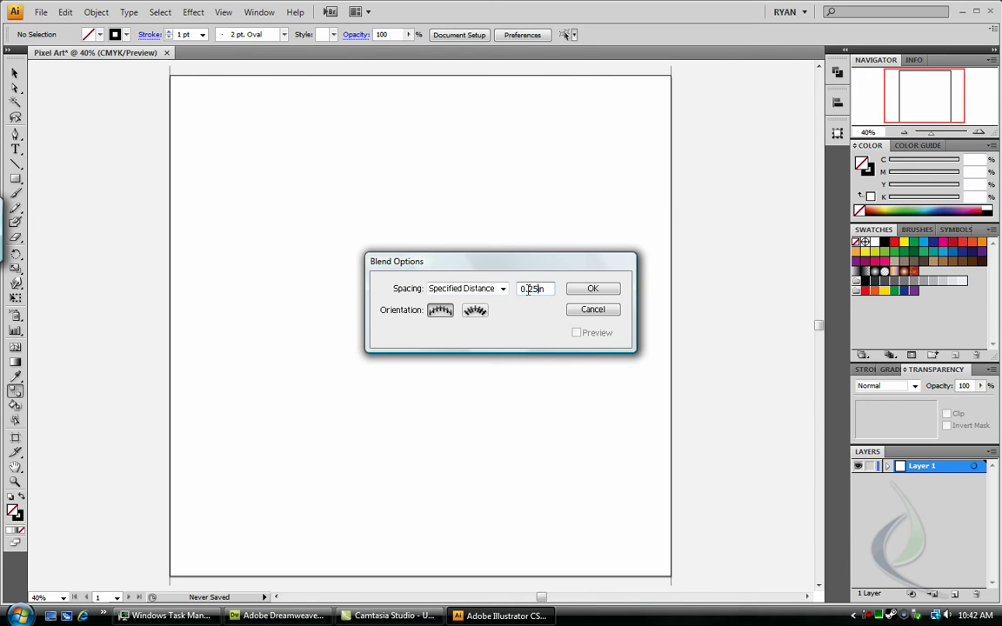
{"action": "left_click", "coordinate": [574, 290]}
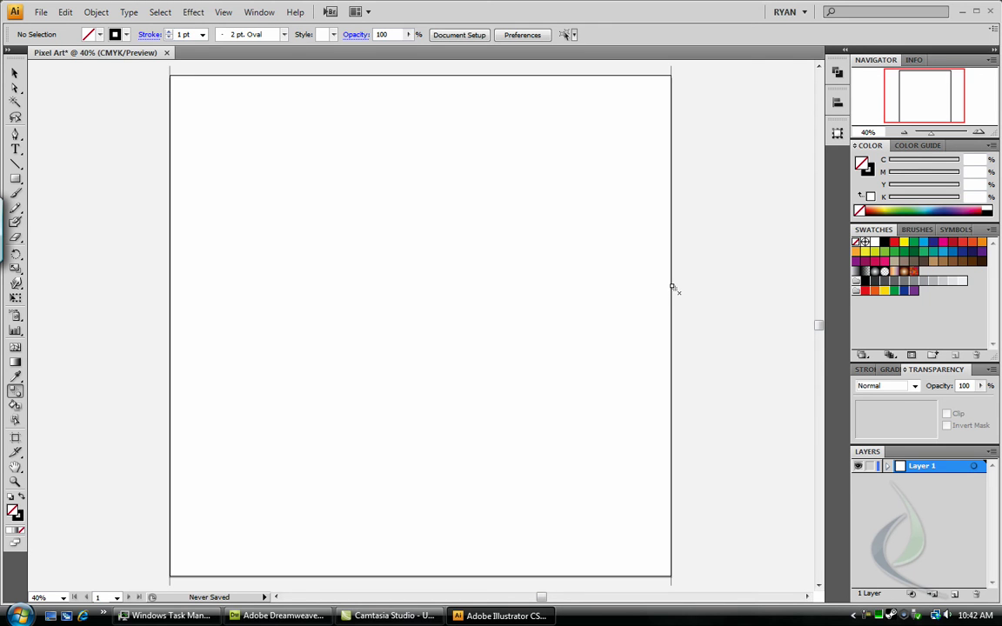
{"action": "left_click", "coordinate": [171, 285]}
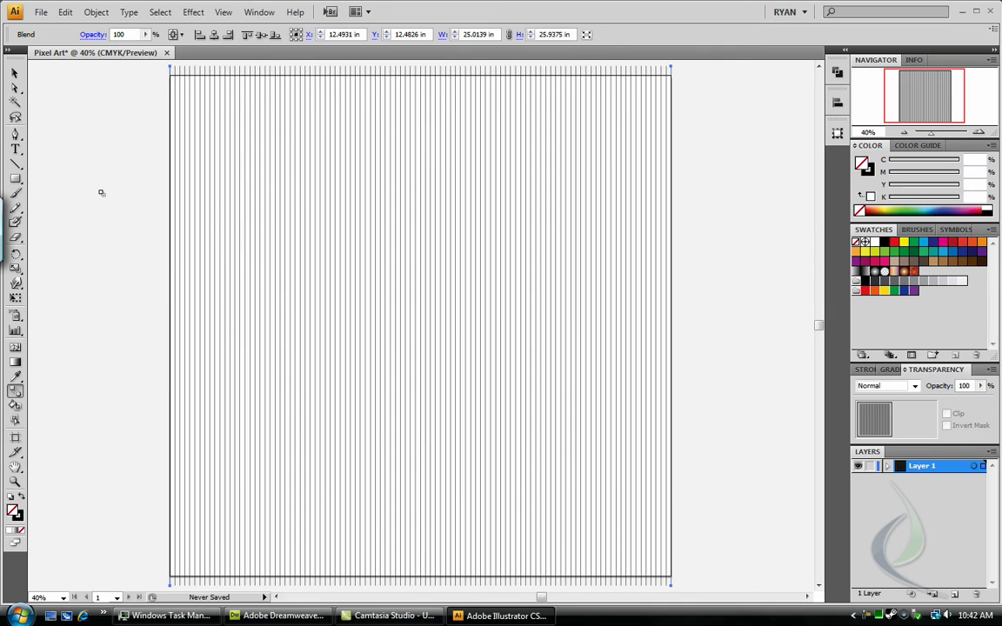
Step: Duplicate Layer 1 onto the Create New Layer button and select the copied line blend
{"action": "key", "text": "v"}
{"action": "left_click", "coordinate": [95, 159]}
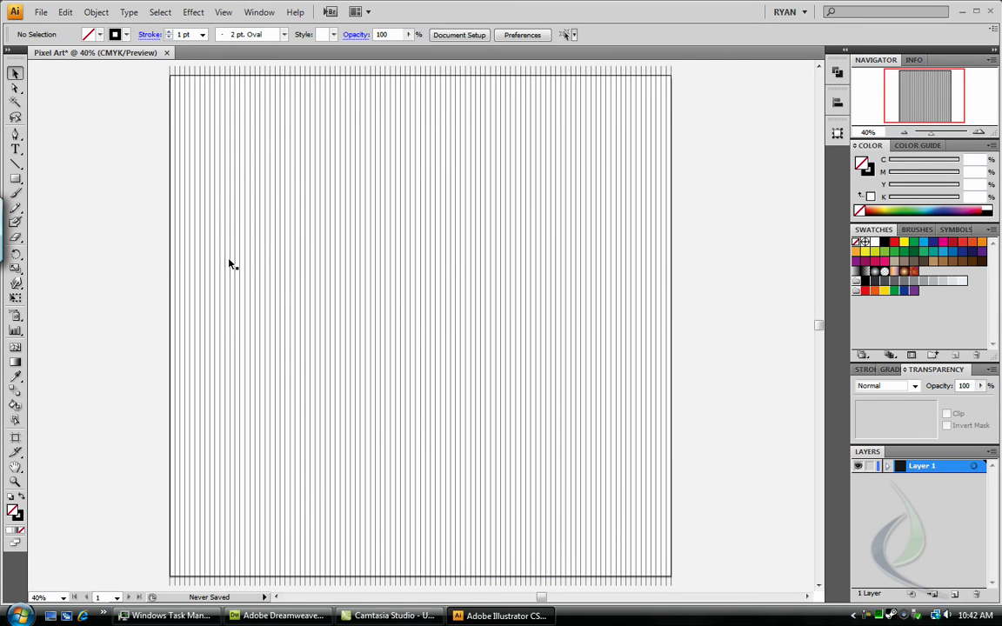
{"action": "left_click", "coordinate": [587, 317]}
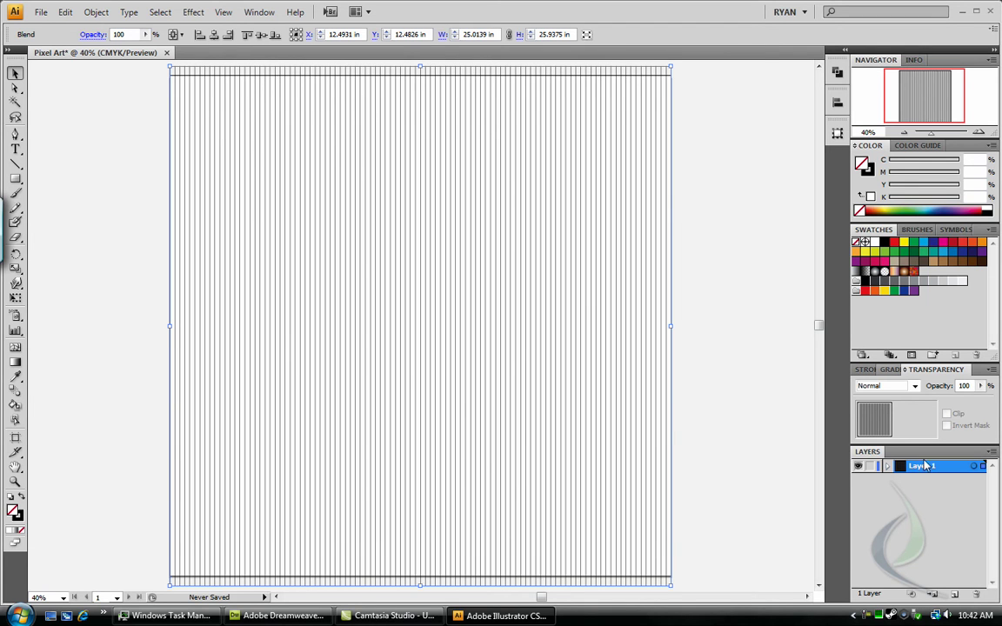
{"action": "left_click_drag", "start_coordinate": [945, 471], "coordinate": [932, 593]}
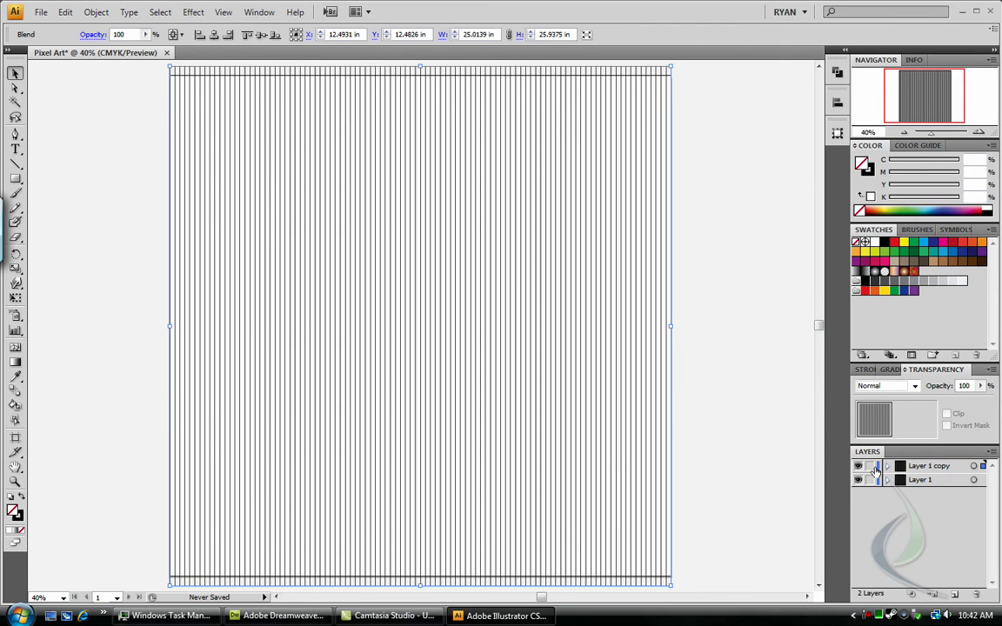
{"action": "left_click", "coordinate": [740, 407]}
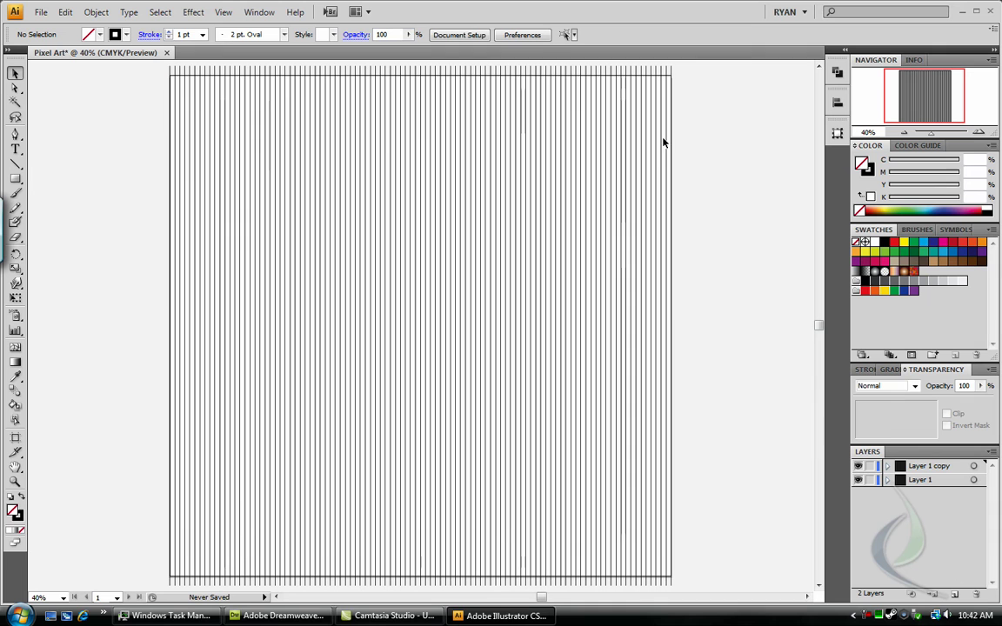
{"action": "left_click", "coordinate": [664, 76]}
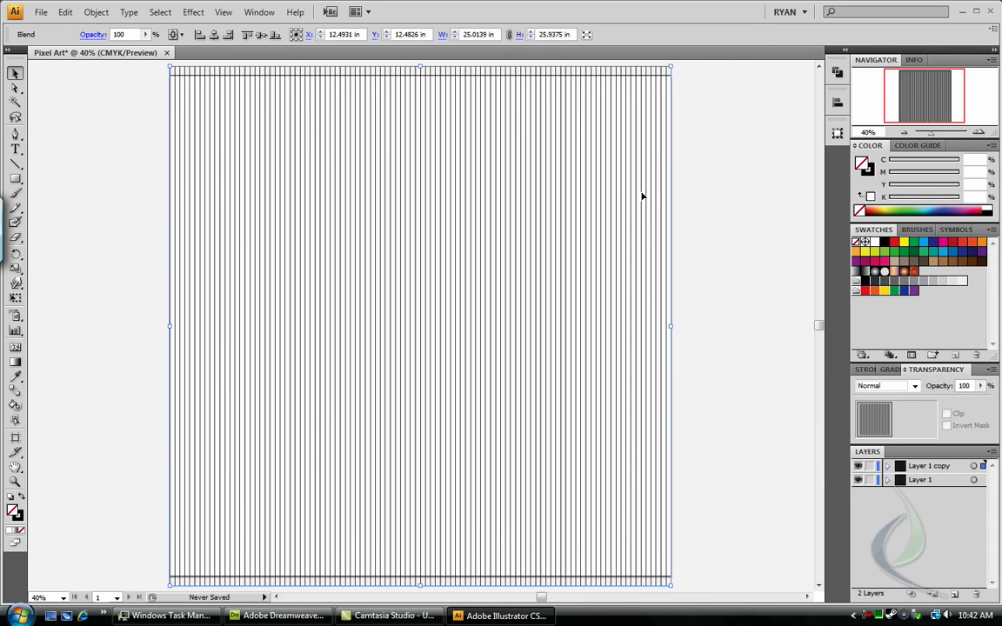
{"action": "left_click", "coordinate": [737, 188]}
{"action": "left_click", "coordinate": [662, 74]}
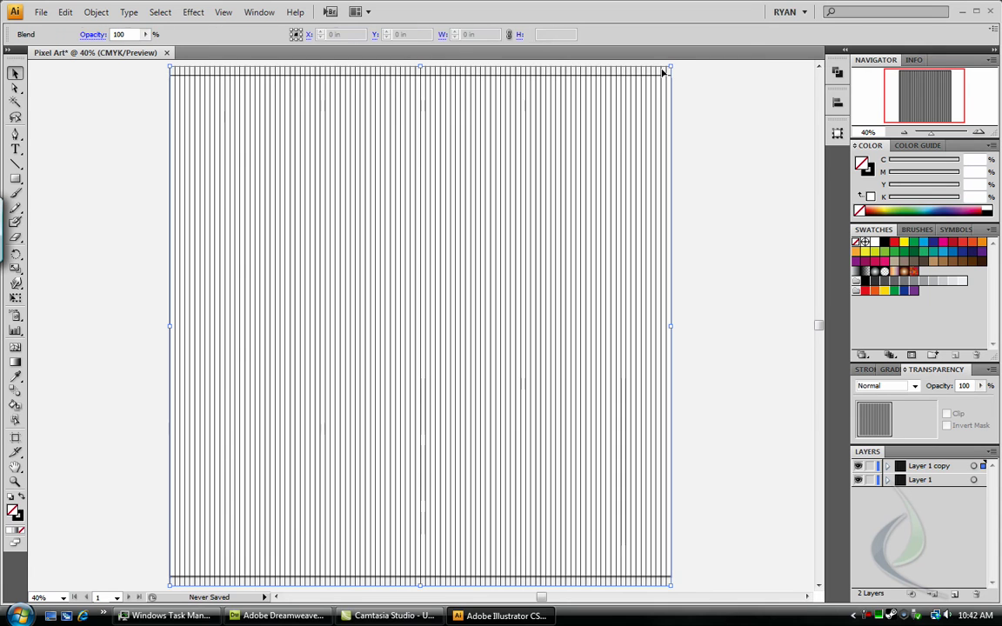
Step: Rotate the copied line blend by 90 degrees with Object > Transform > Rotate
{"action": "left_click", "coordinate": [102, 13]}
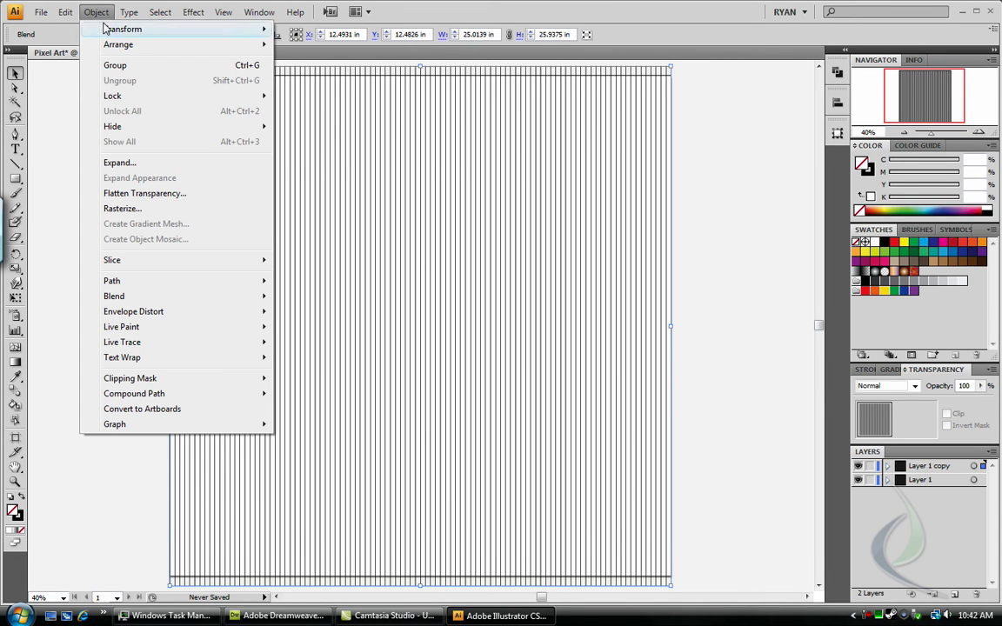
{"action": "mouse_move", "coordinate": [98, 29]}
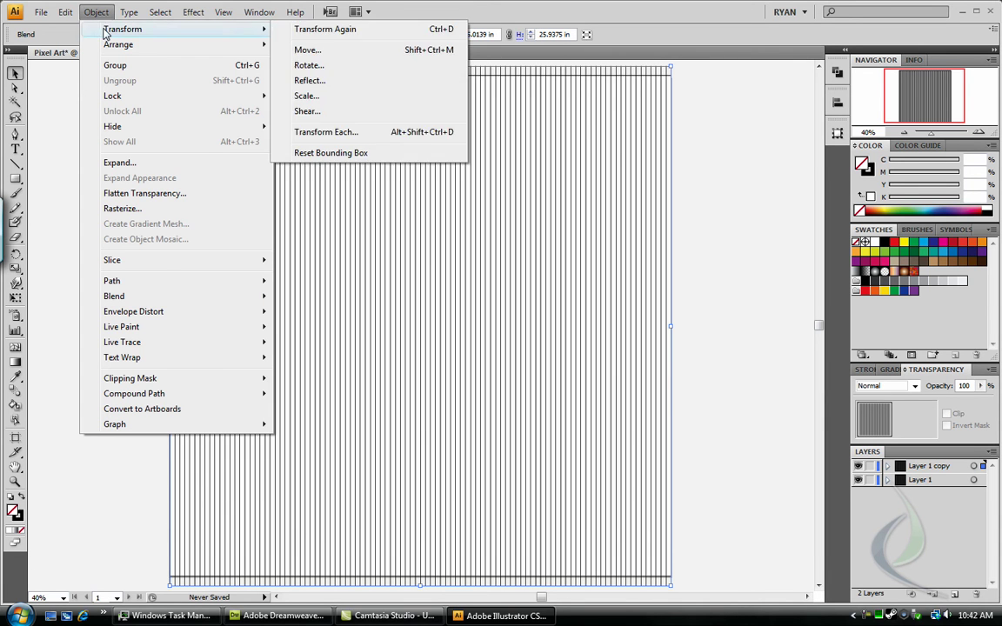
{"action": "left_click", "coordinate": [331, 68]}
{"action": "type", "text": "90"}
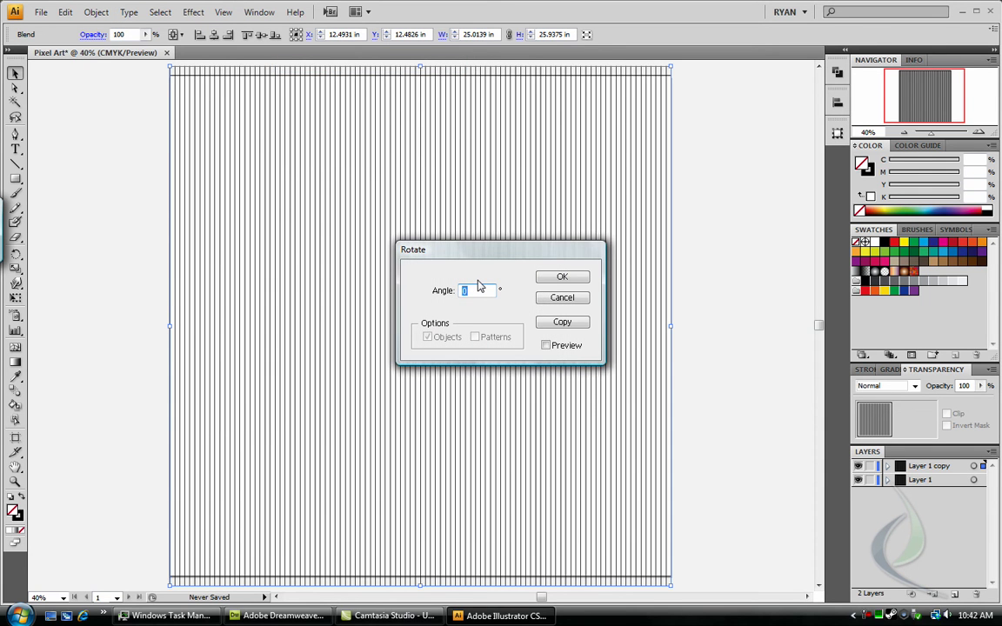
{"action": "key", "text": "alt+c"}
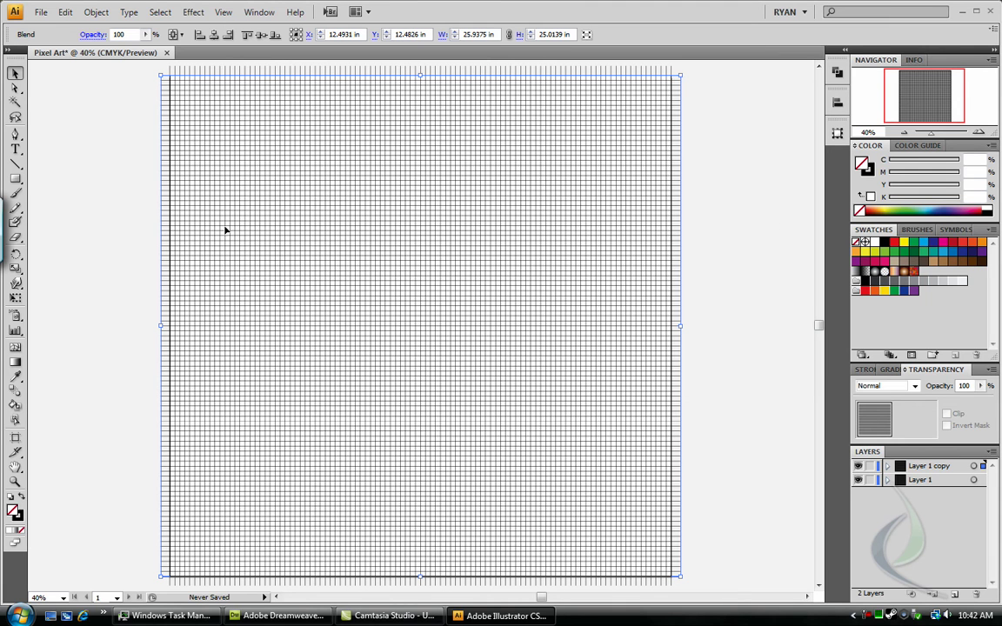
Step: Zoom in with the Navigator to check the grid cells, then zoom back out to the whole grid
{"action": "left_click", "coordinate": [979, 133]}
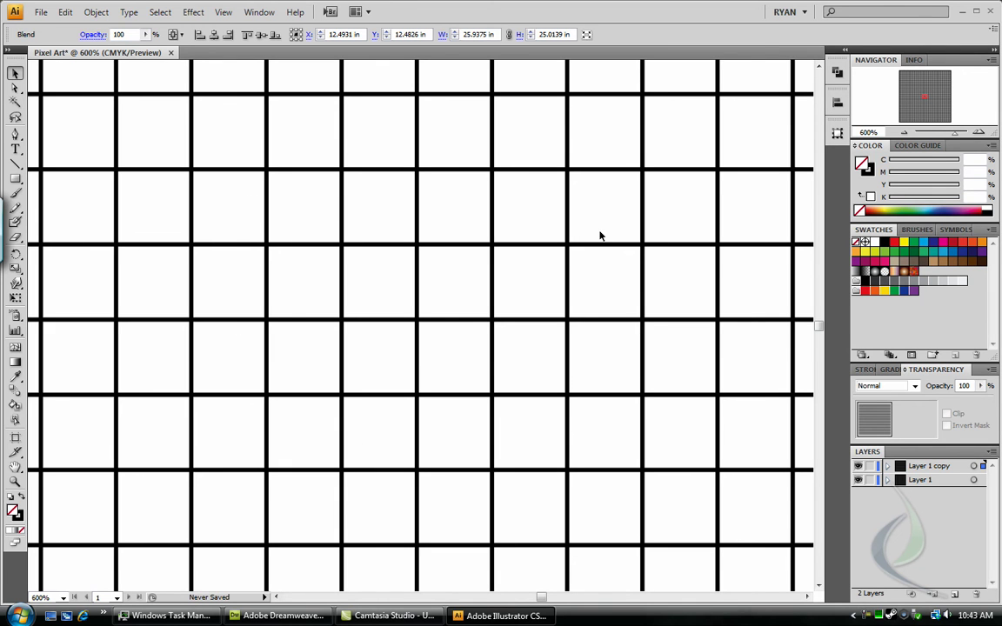
{"action": "left_click", "coordinate": [904, 133]}
{"action": "left_click", "coordinate": [903, 133]}
{"action": "left_click", "coordinate": [904, 133]}
{"action": "left_click", "coordinate": [904, 133]}
{"action": "left_click", "coordinate": [903, 133]}
{"action": "left_click", "coordinate": [903, 133]}
{"action": "left_click", "coordinate": [904, 133]}
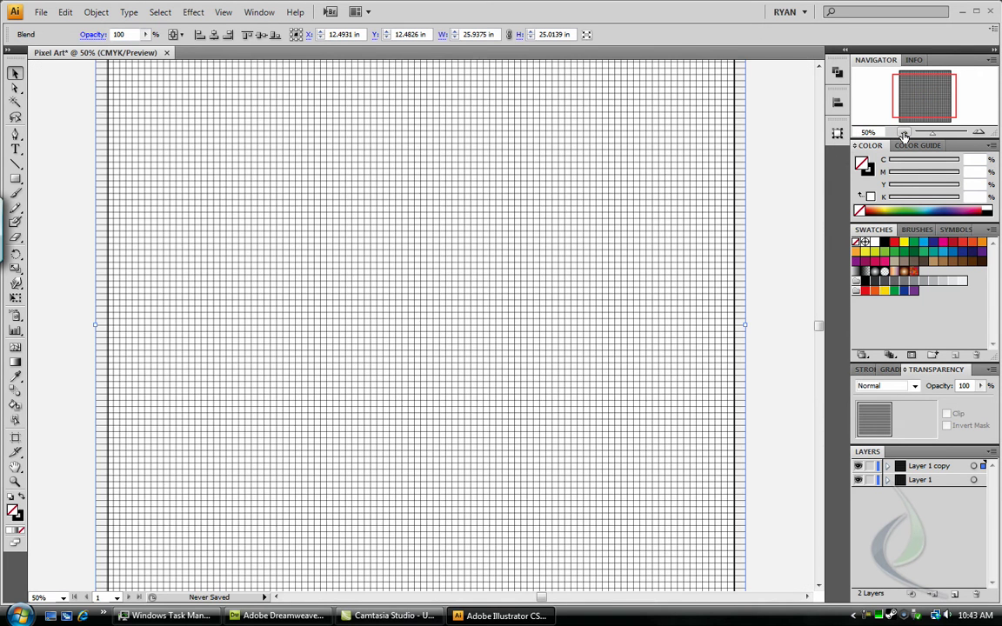
{"action": "left_click", "coordinate": [903, 133]}
{"action": "left_click", "coordinate": [665, 129]}
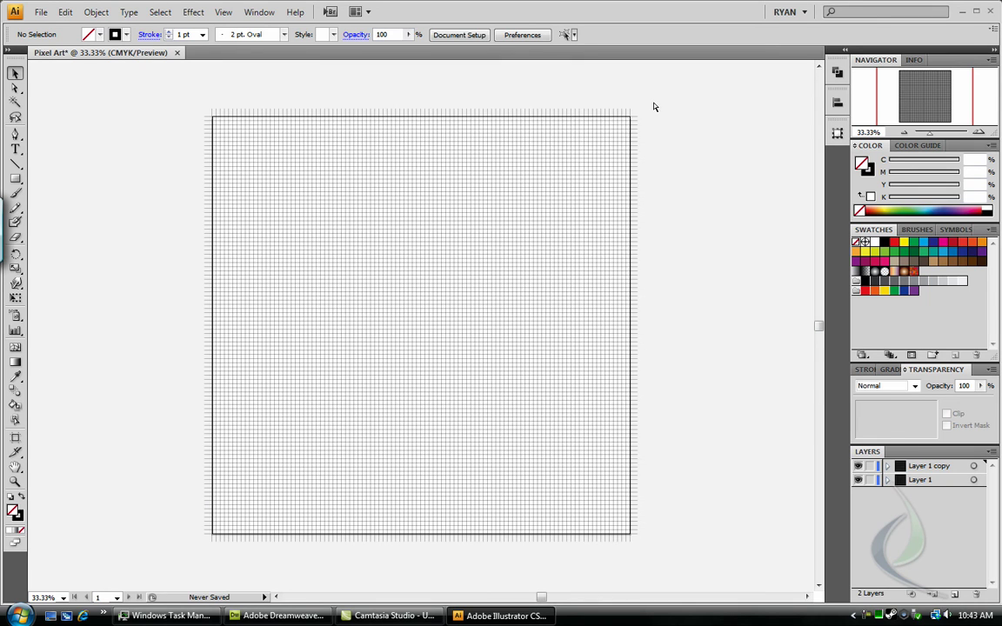
Step: Select all and expand the grid blend with Object, Fill and Stroke checked, then deselect
{"action": "key", "text": "ctrl+a"}
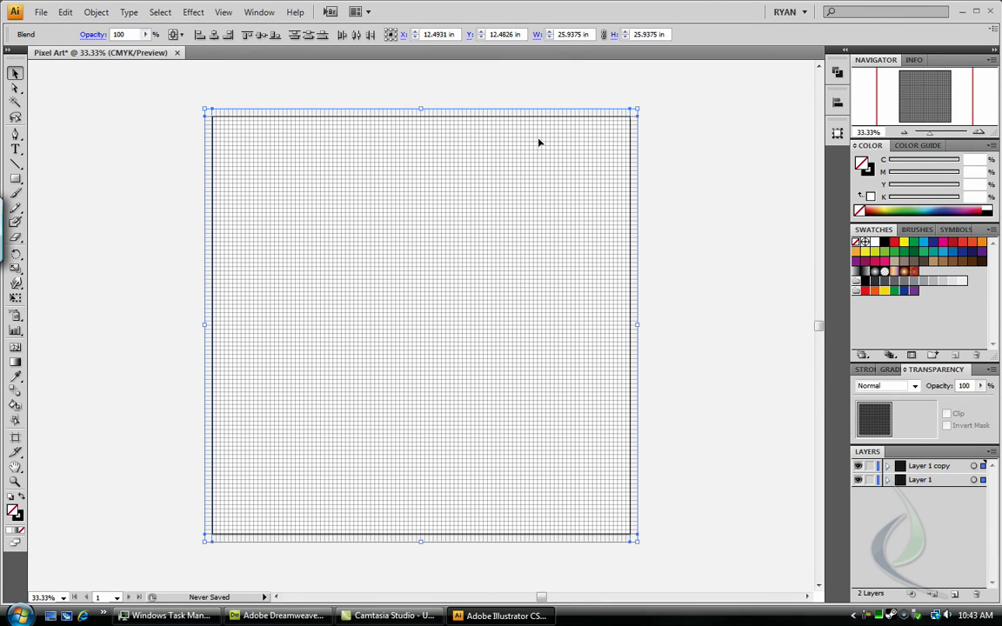
{"action": "left_click", "coordinate": [95, 12]}
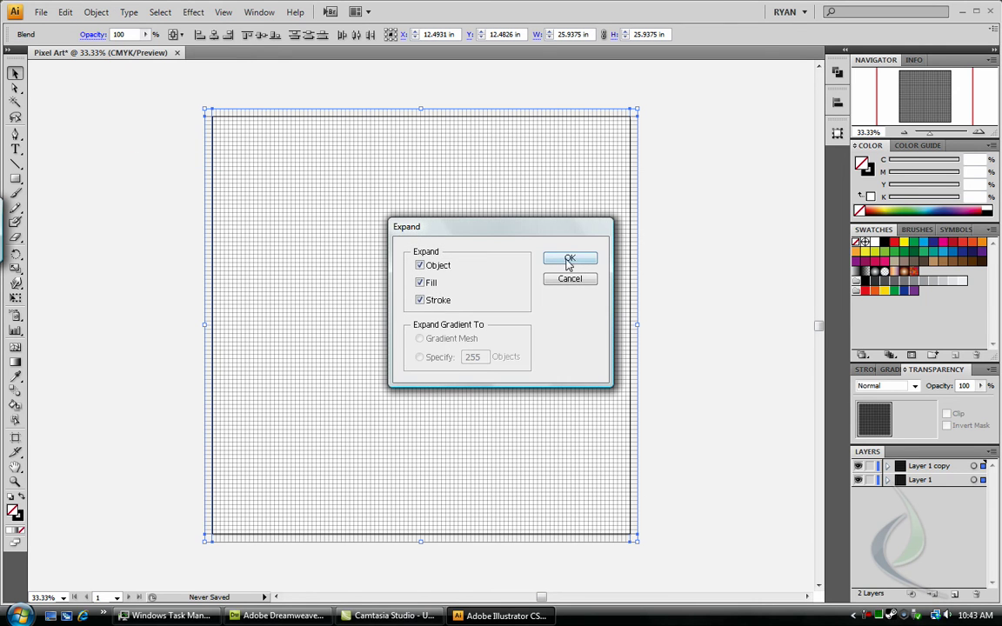
{"action": "left_click", "coordinate": [569, 259]}
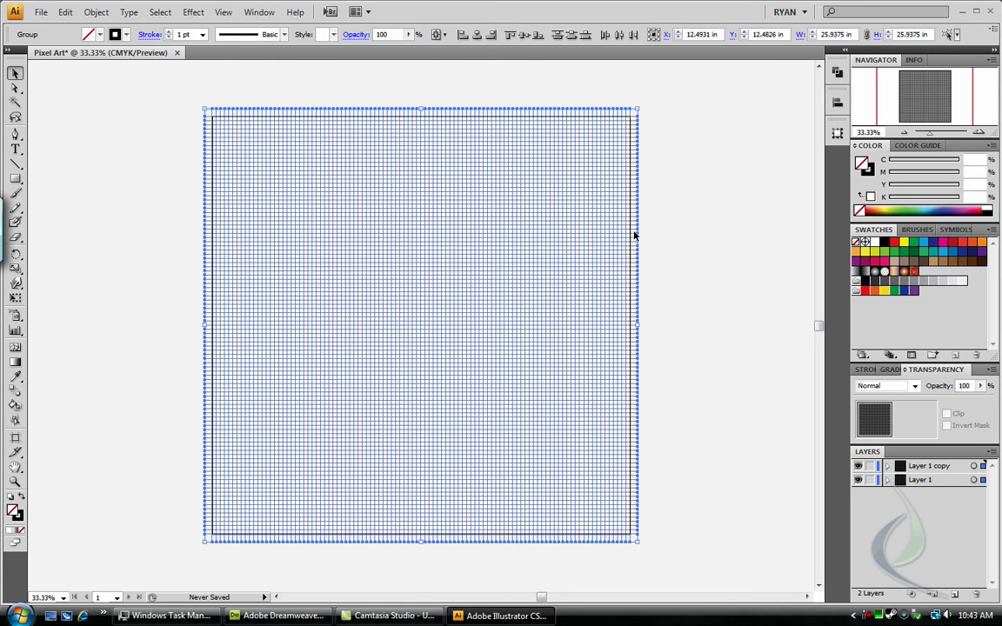
{"action": "left_click", "coordinate": [709, 173]}
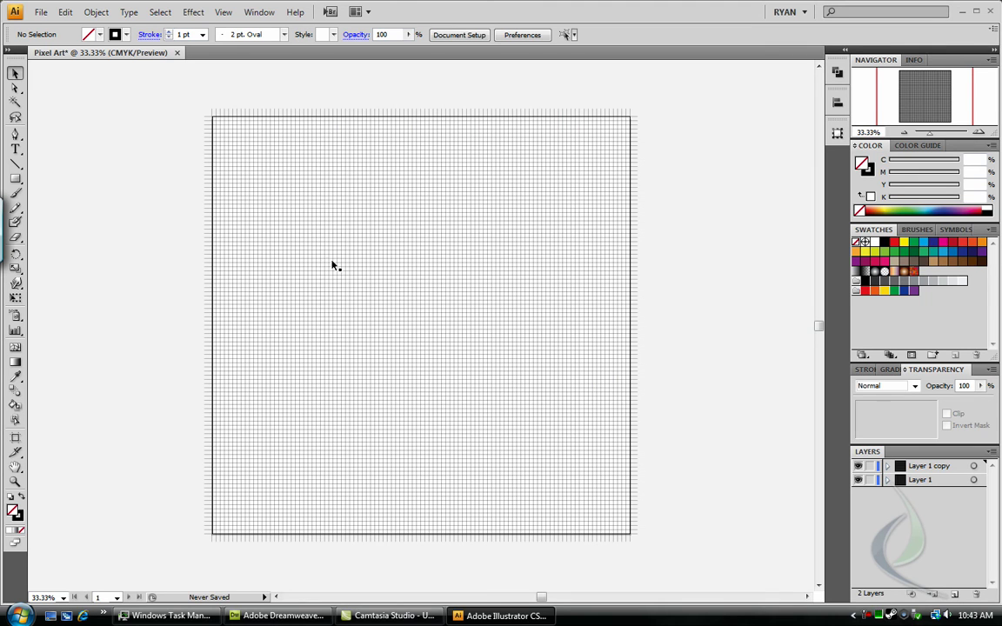
Step: Place a 25 × 25 inch rectangle over the grid using the Rectangle tool dialog
{"action": "left_click", "coordinate": [17, 180]}
{"action": "left_click", "coordinate": [166, 119]}
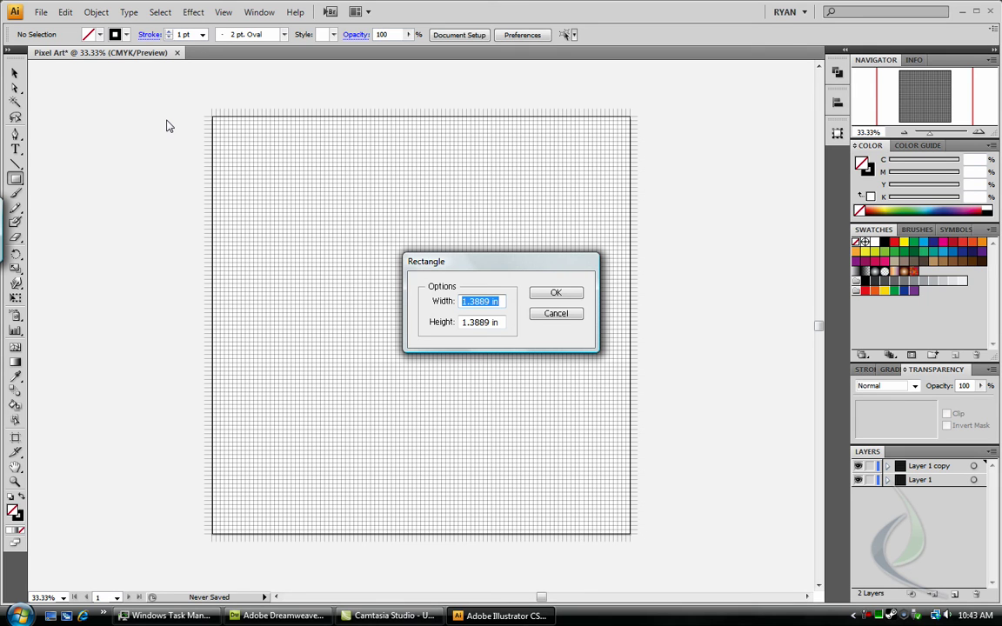
{"action": "type", "text": "25"}
{"action": "key", "text": "Tab"}
{"action": "type", "text": "2"}
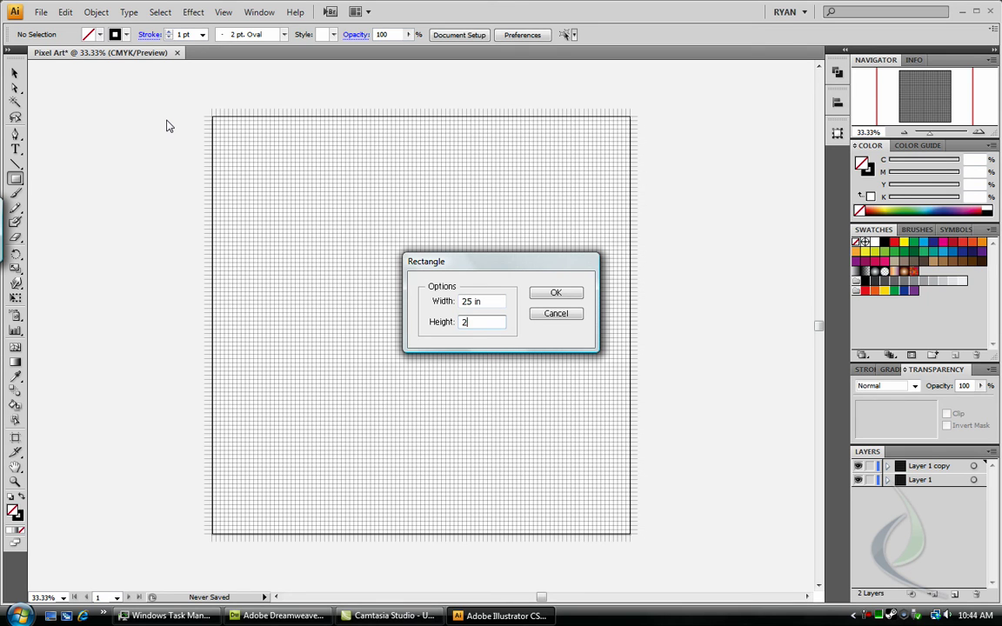
{"action": "key", "text": "Return"}
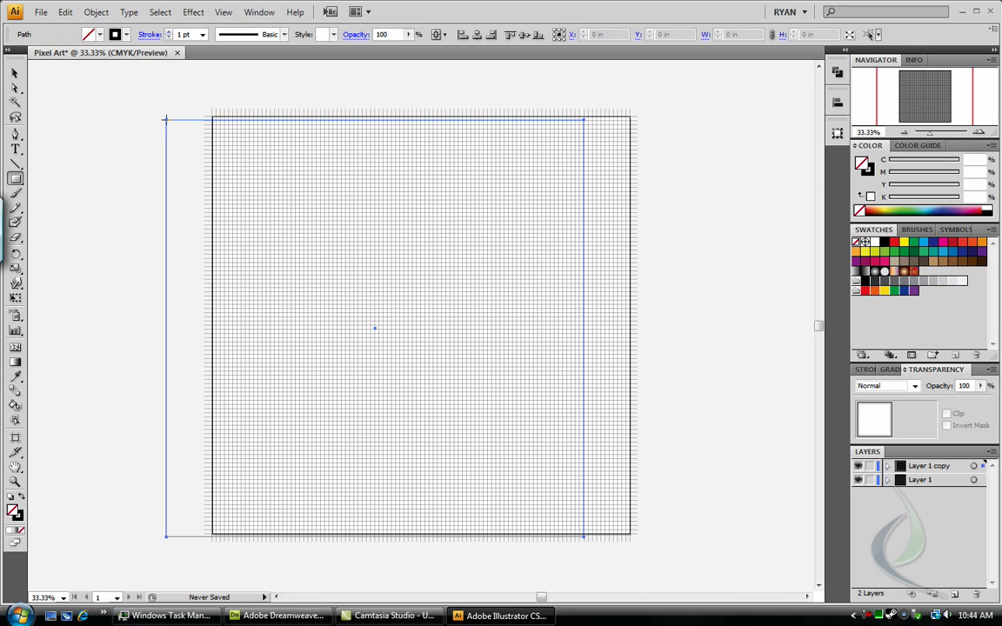
Step: Set the rectangle's stroke to None and fill it with the 20% gray swatch
{"action": "left_click", "coordinate": [15, 73]}
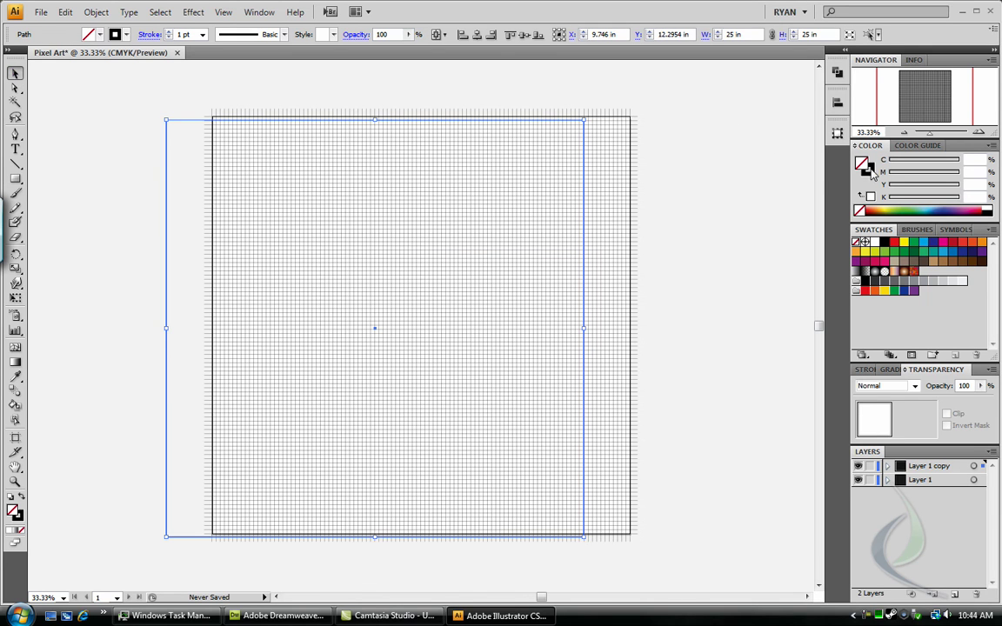
{"action": "left_click", "coordinate": [859, 209]}
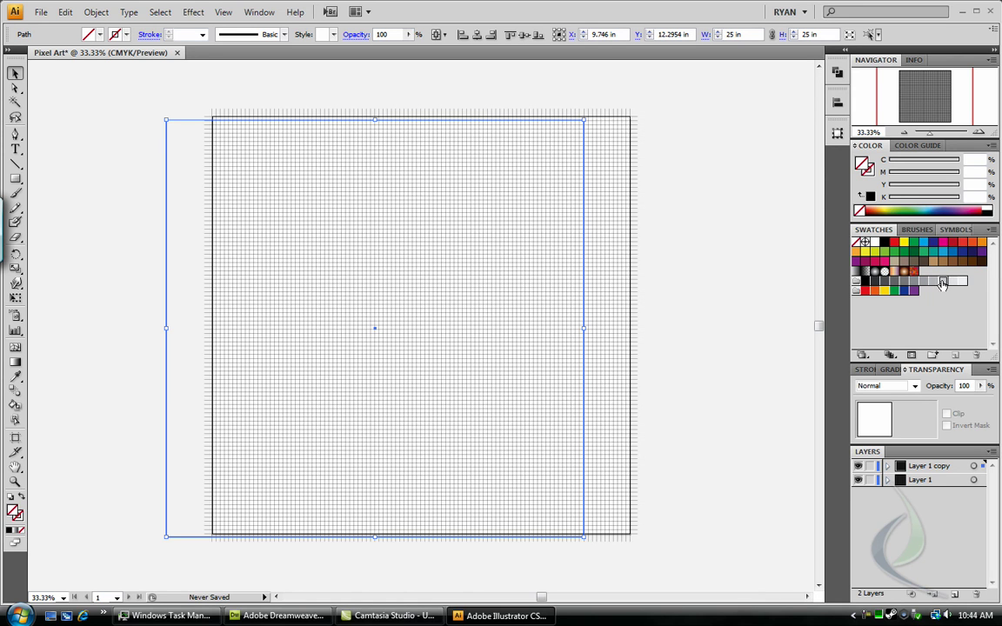
{"action": "left_click", "coordinate": [943, 284]}
{"action": "left_click", "coordinate": [728, 249]}
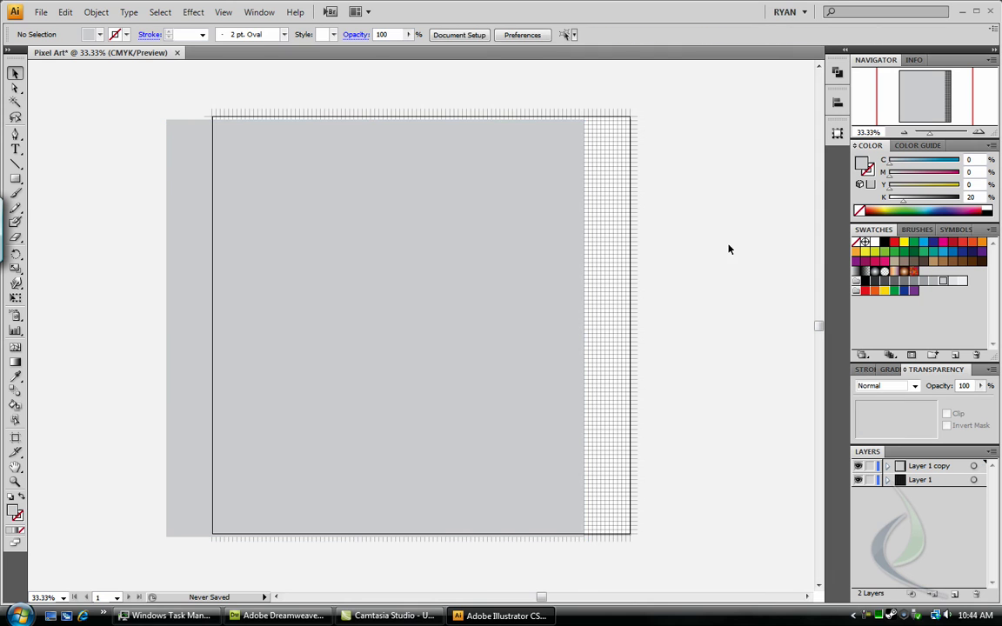
{"action": "key", "text": "ctrl+plus"}
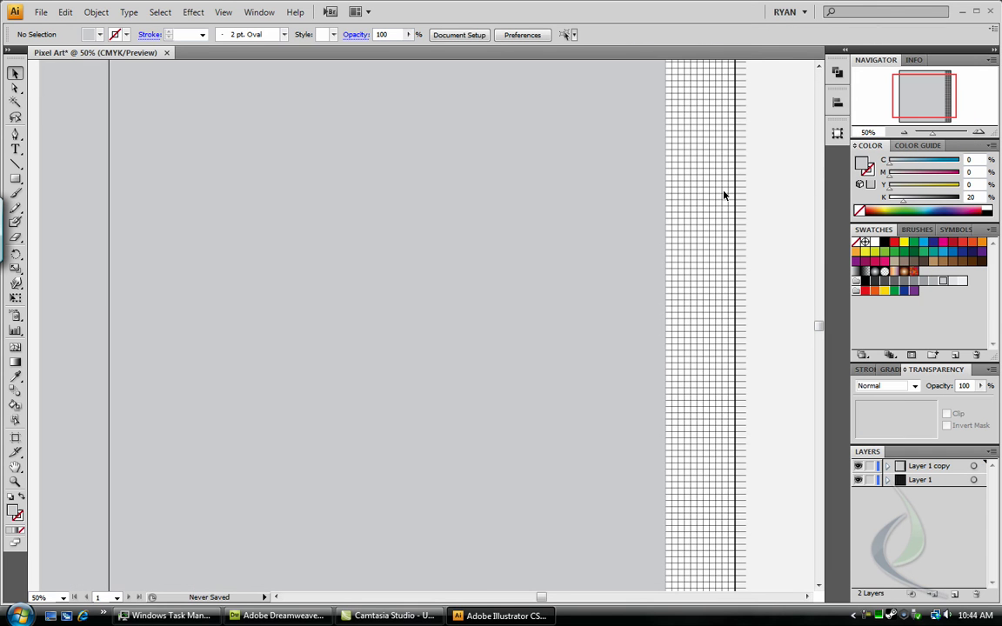
Step: Drag the gray square into position over the grid and move it from Layer 1 copy to Layer 1
{"action": "left_click_drag", "start_coordinate": [635, 199], "coordinate": [650, 293]}
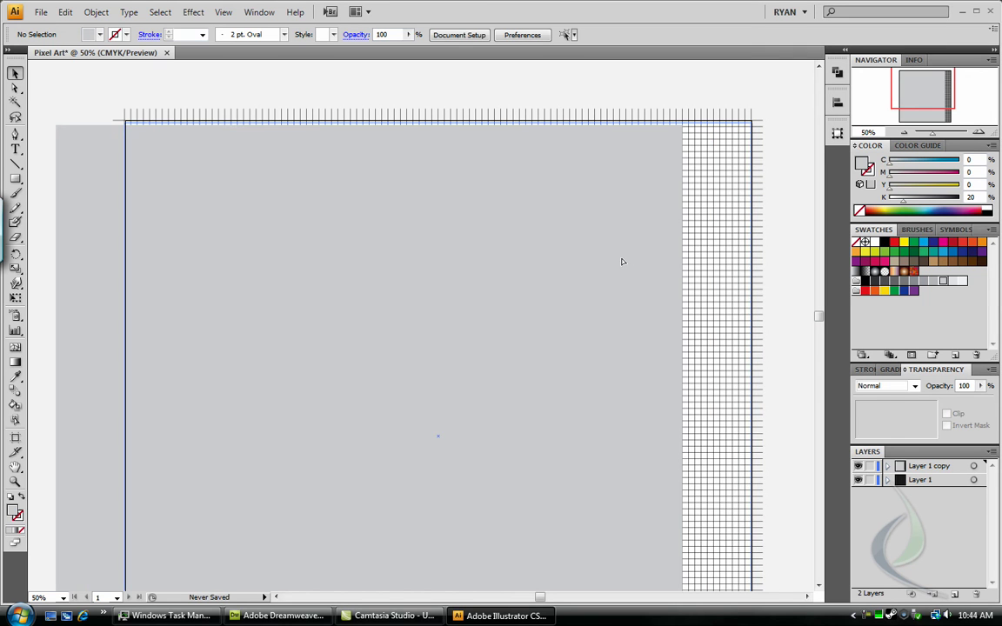
{"action": "left_click_drag", "start_coordinate": [622, 261], "coordinate": [581, 277]}
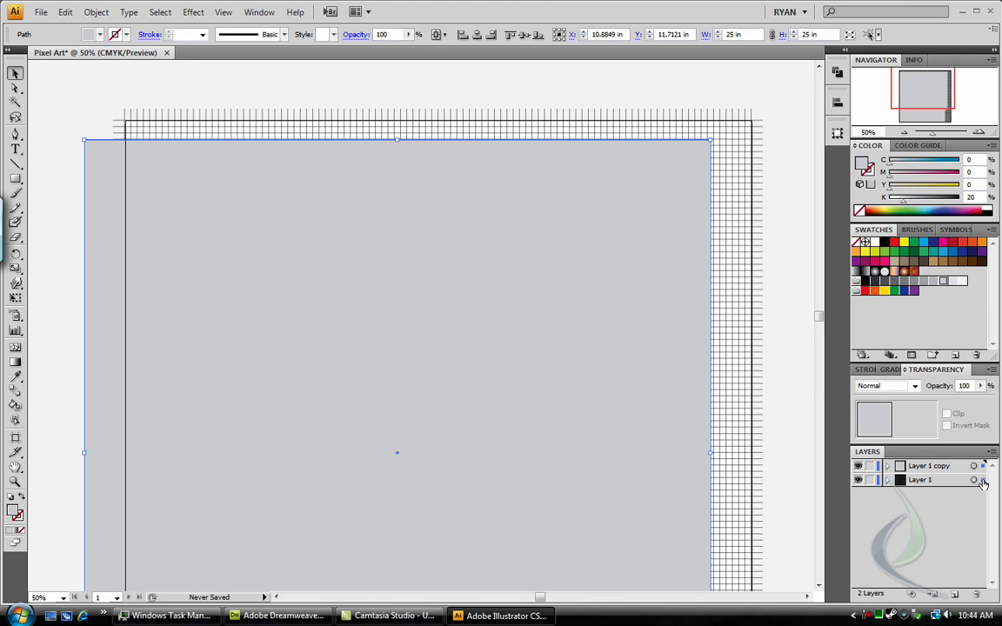
{"action": "left_click_drag", "start_coordinate": [982, 483], "coordinate": [982, 480]}
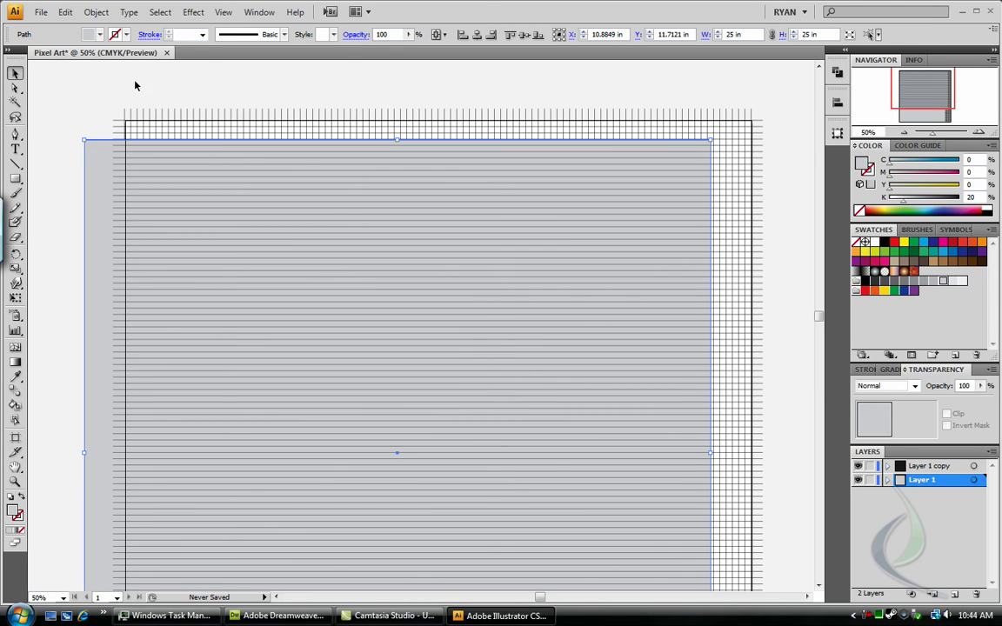
Step: Send the gray square behind the grid lines and drag it onto the grid's top-right corner
{"action": "right_click", "coordinate": [101, 174]}
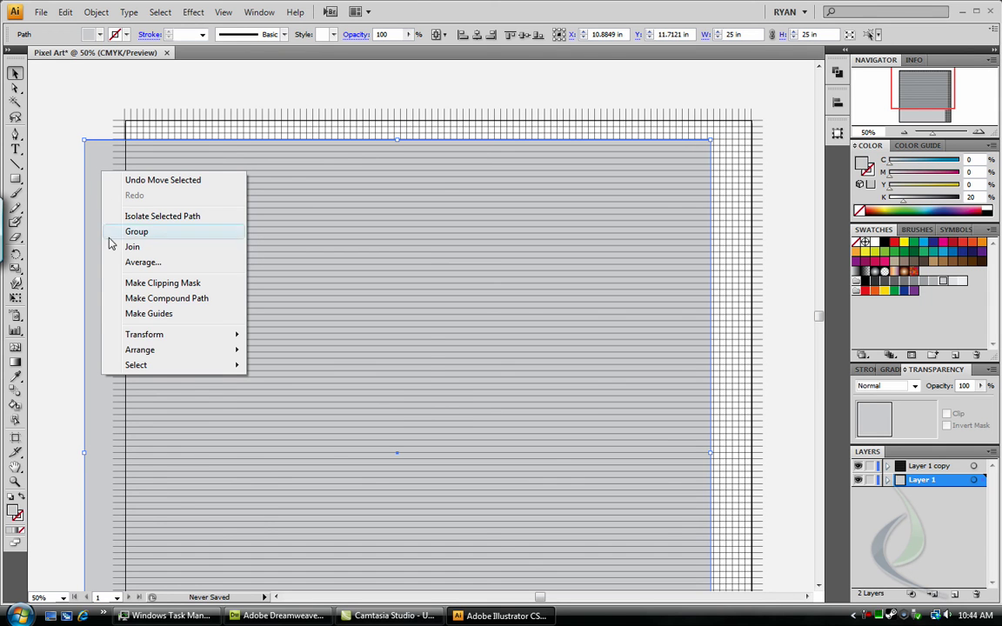
{"action": "mouse_move", "coordinate": [160, 352]}
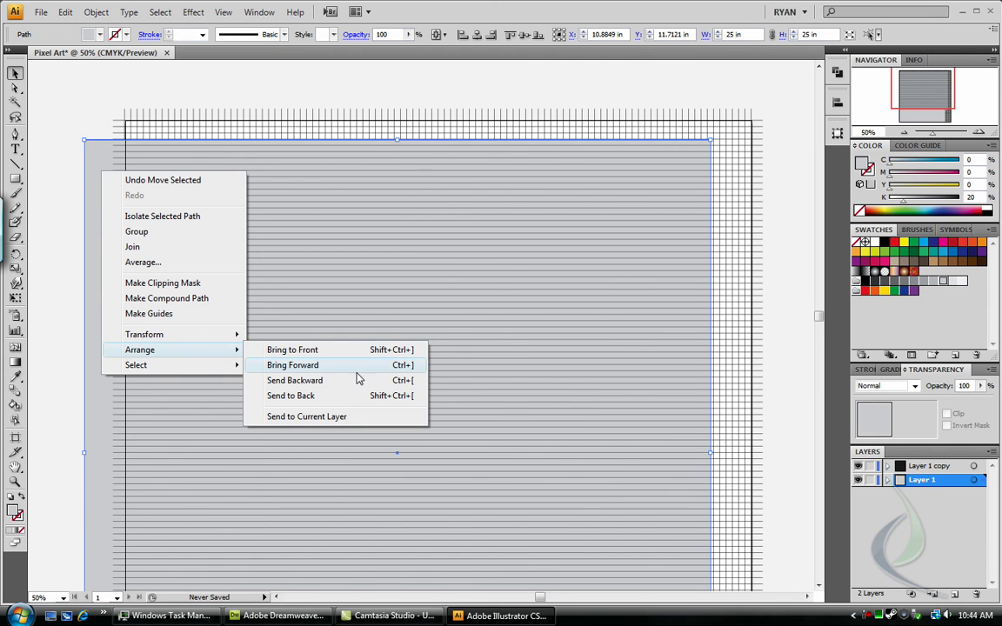
{"action": "left_click", "coordinate": [336, 397]}
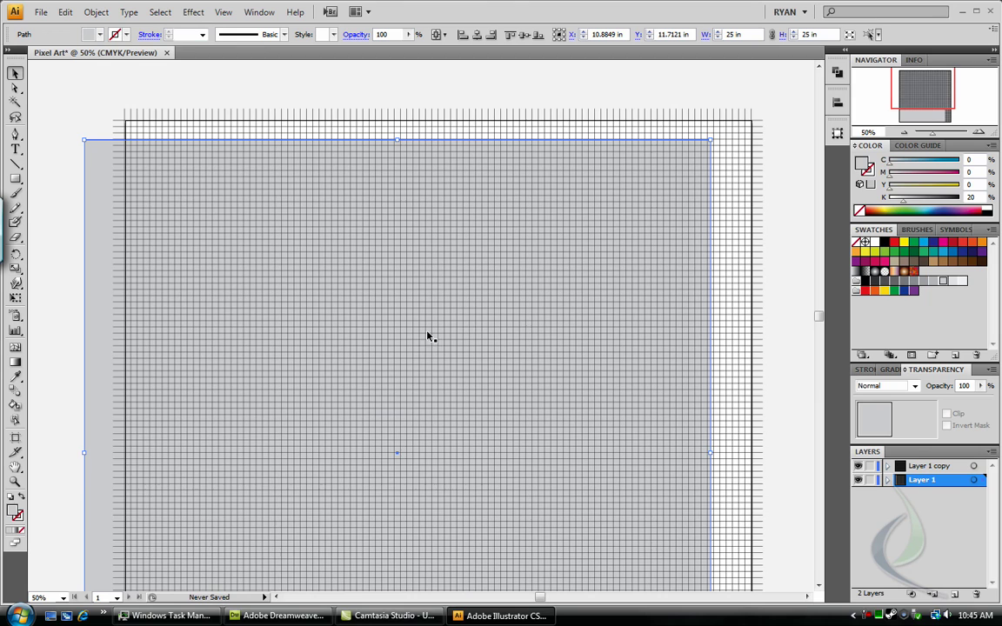
{"action": "left_click", "coordinate": [980, 131]}
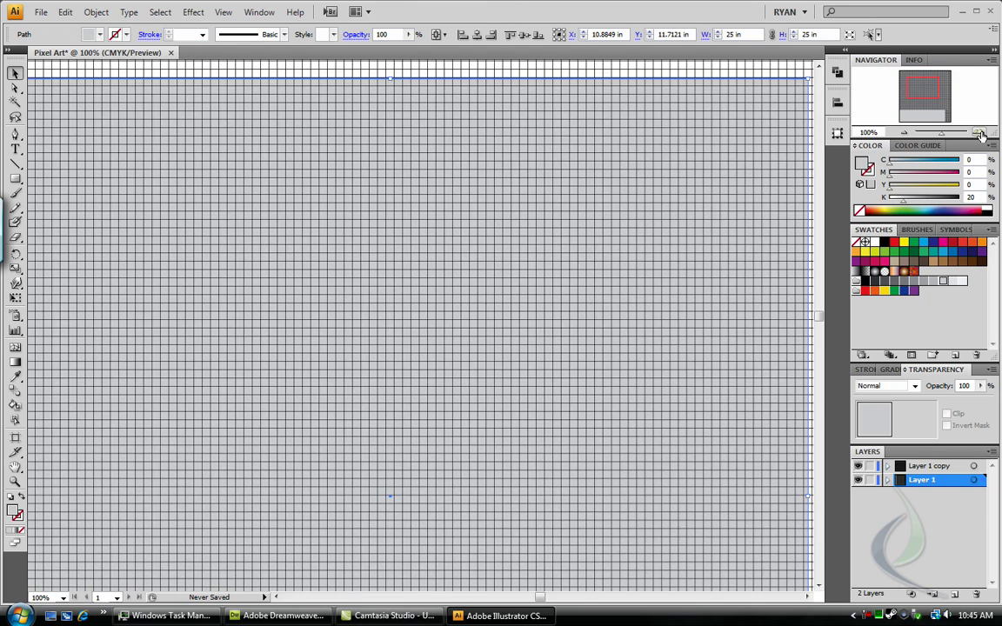
{"action": "left_click", "coordinate": [979, 132]}
{"action": "left_click", "coordinate": [979, 131]}
{"action": "left_click_drag", "start_coordinate": [920, 86], "coordinate": [940, 76]}
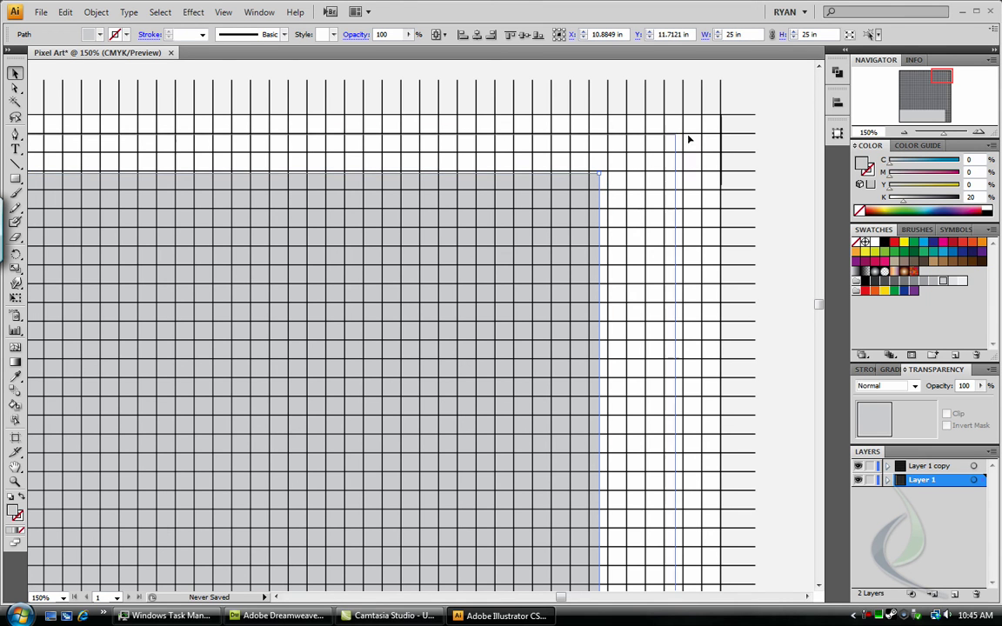
{"action": "left_click_drag", "start_coordinate": [716, 127], "coordinate": [663, 207]}
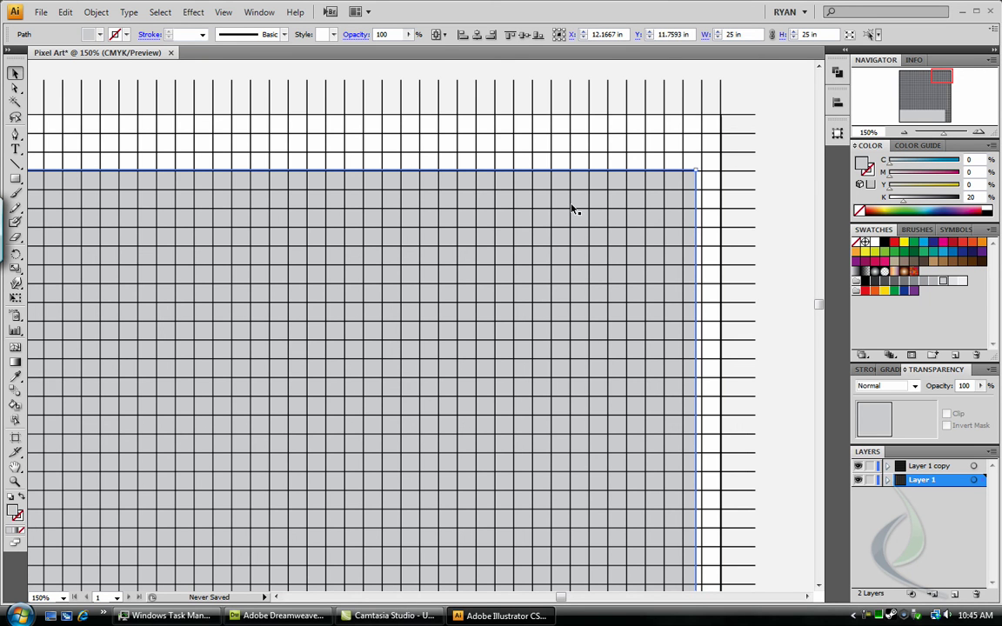
Step: Align the square to the artboard, centred horizontally and vertically at X 12.5 in, Y 12.5 in
{"action": "left_click", "coordinate": [443, 36]}
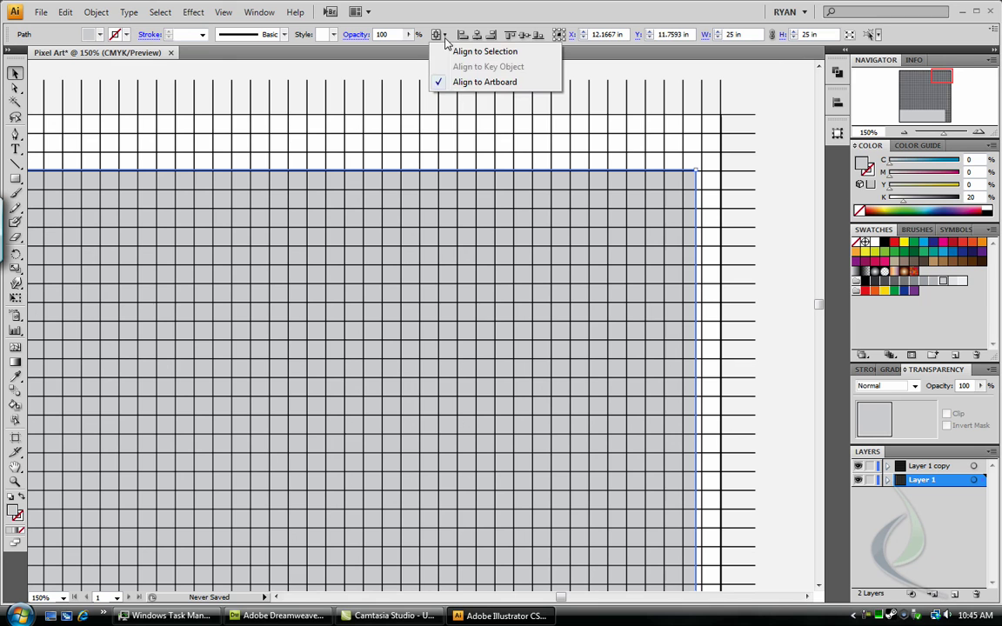
{"action": "left_click", "coordinate": [470, 81]}
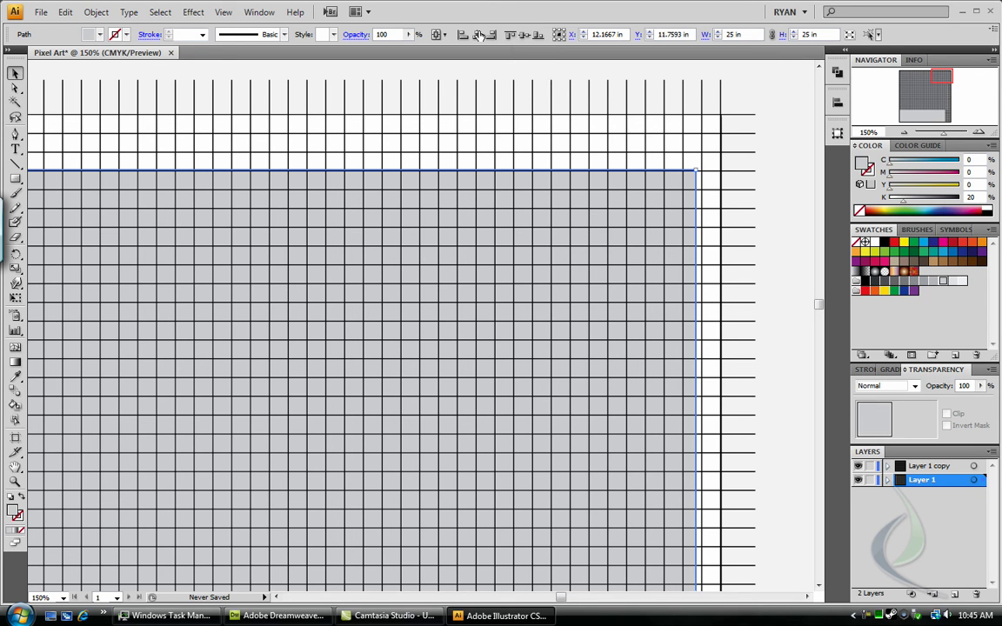
{"action": "left_click", "coordinate": [477, 36]}
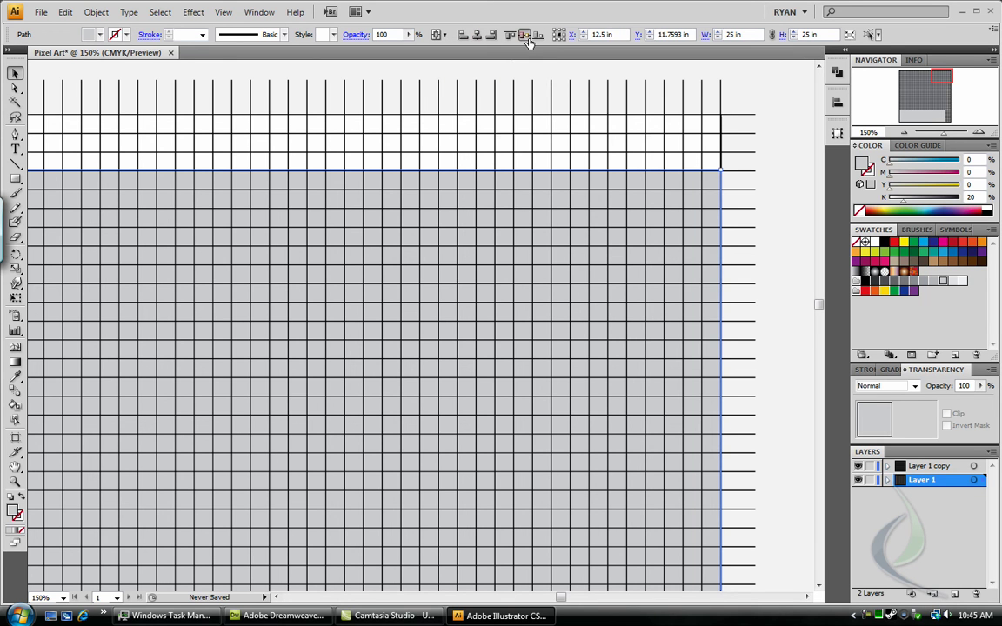
{"action": "left_click", "coordinate": [525, 35]}
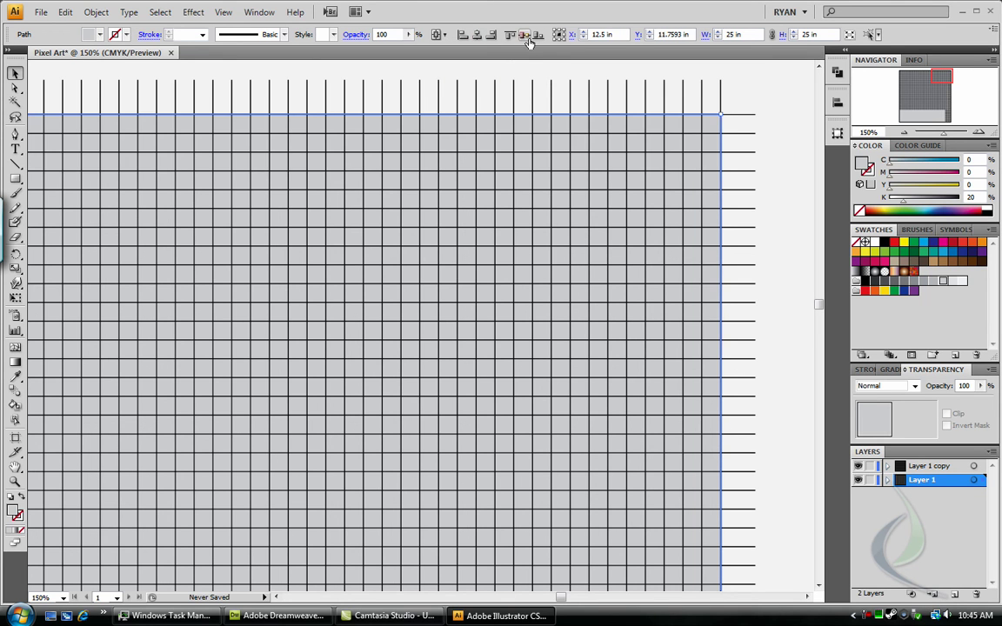
{"action": "left_click", "coordinate": [905, 132]}
{"action": "left_click", "coordinate": [905, 132]}
{"action": "left_click", "coordinate": [904, 132]}
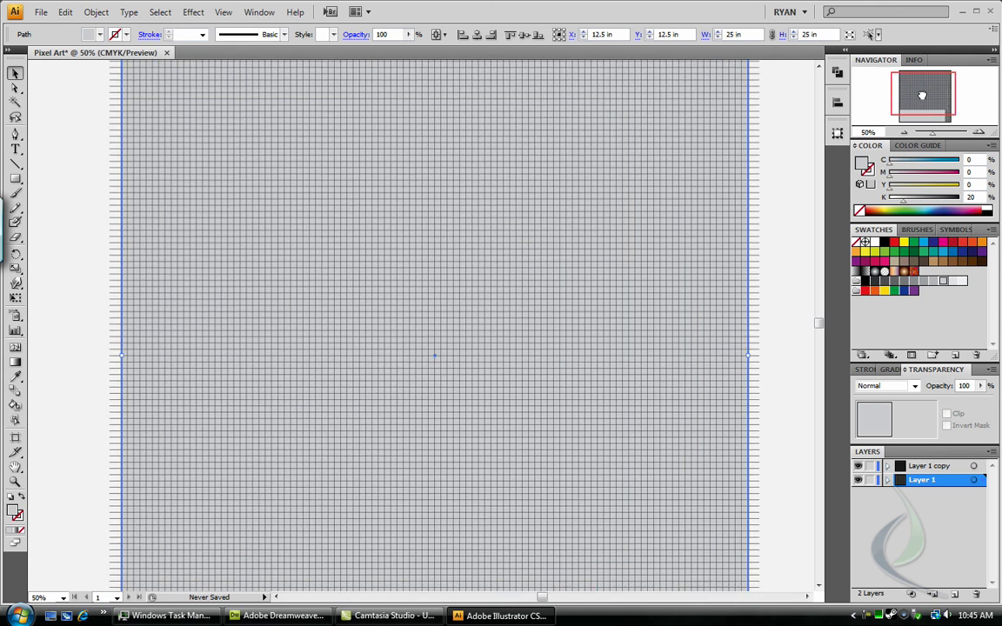
{"action": "left_click_drag", "start_coordinate": [921, 99], "coordinate": [834, 80]}
{"action": "left_click", "coordinate": [61, 106]}
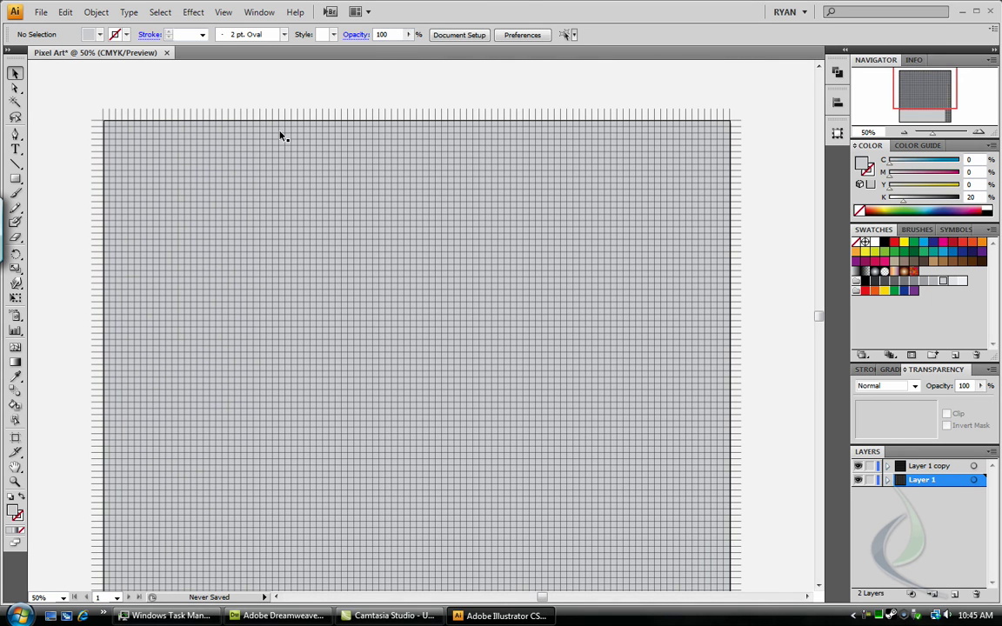
Step: Select everything and apply Pathfinder Divide to split the gray square along every grid line
{"action": "key", "text": "ctrl+a"}
{"action": "left_click", "coordinate": [837, 75]}
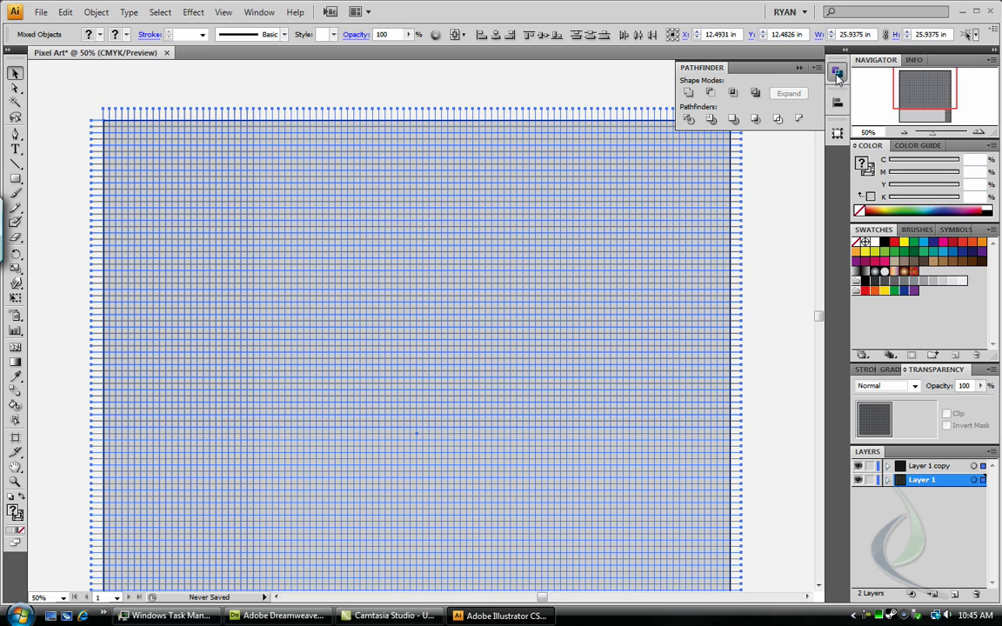
{"action": "left_click", "coordinate": [688, 121]}
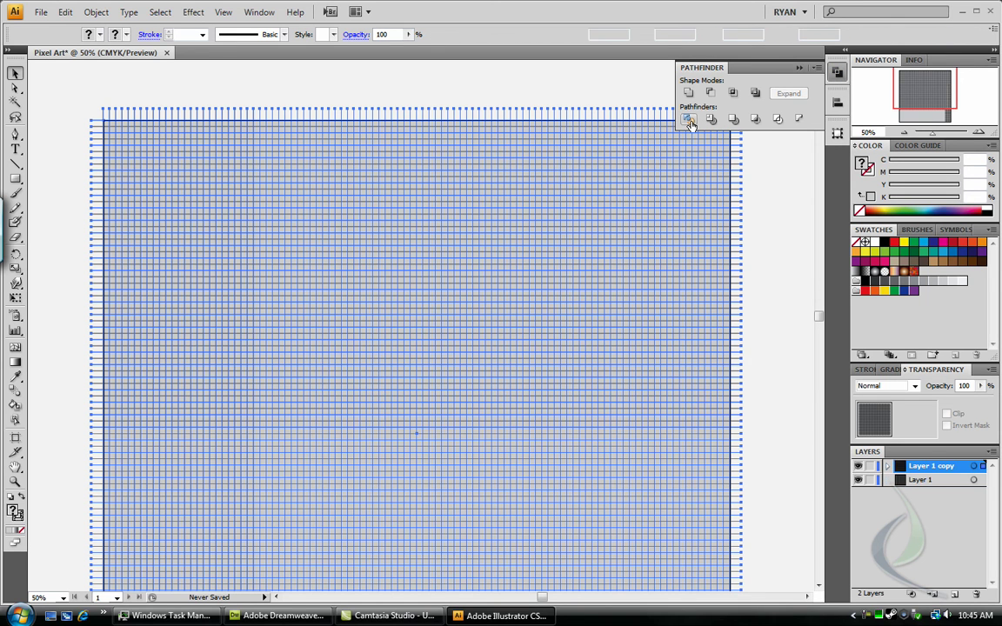
{"action": "left_click", "coordinate": [798, 69]}
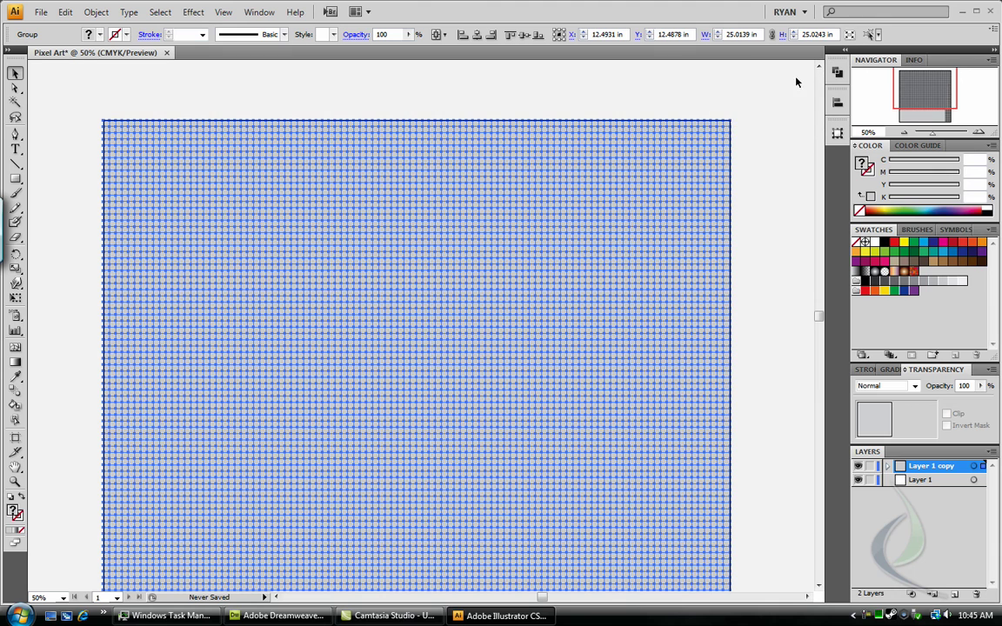
{"action": "left_click", "coordinate": [783, 179]}
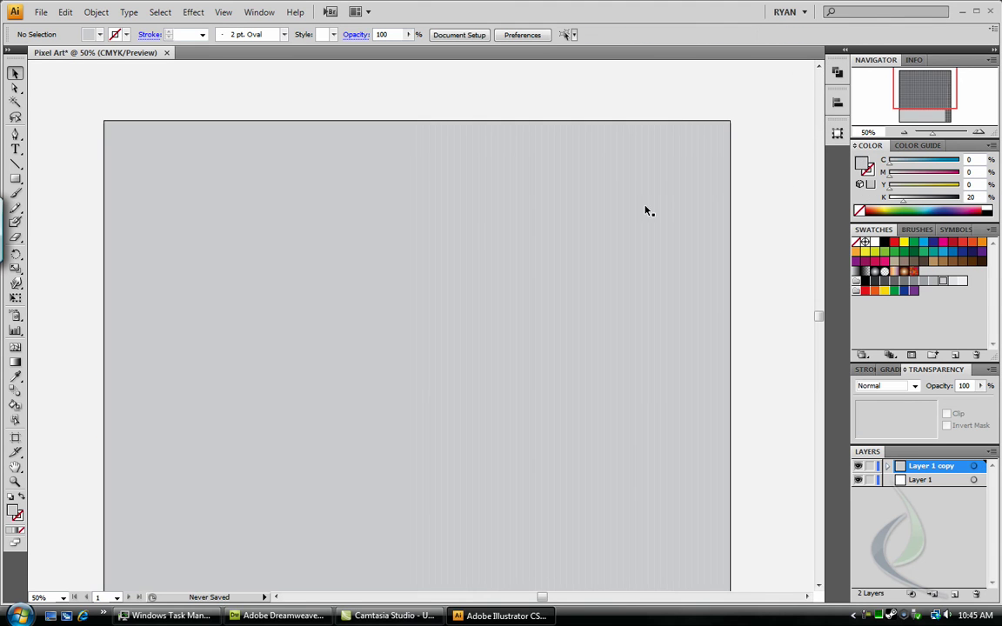
{"action": "left_click_drag", "start_coordinate": [269, 233], "coordinate": [299, 245]}
{"action": "left_click", "coordinate": [977, 132]}
{"action": "left_click", "coordinate": [977, 132]}
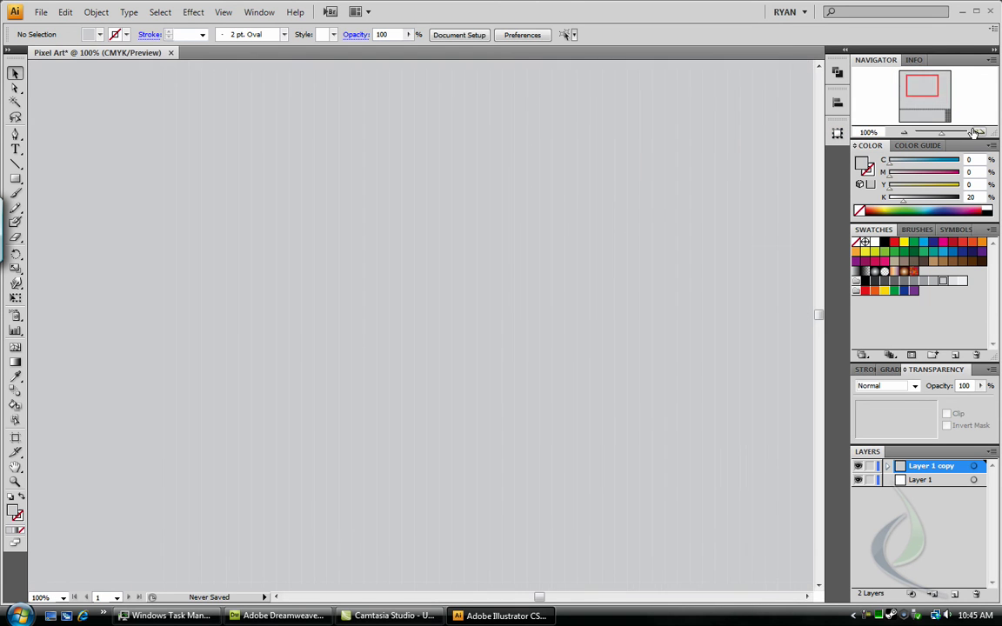
{"action": "left_click", "coordinate": [977, 132]}
{"action": "left_click", "coordinate": [977, 133]}
{"action": "left_click", "coordinate": [977, 132]}
{"action": "left_click", "coordinate": [977, 132]}
{"action": "left_click", "coordinate": [976, 132]}
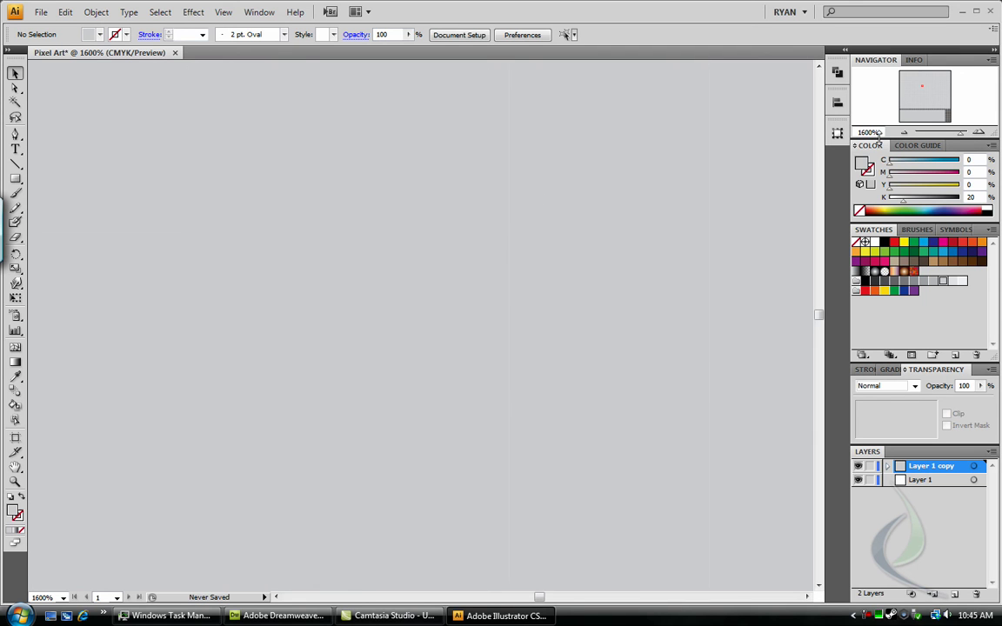
{"action": "key", "text": "ctrl+minus"}
{"action": "key", "text": "ctrl+minus"}
{"action": "key", "text": "ctrl+minus"}
Step: Give the divided grid group a 1 pt light-gray (5% black) stroke
{"action": "left_click", "coordinate": [457, 190]}
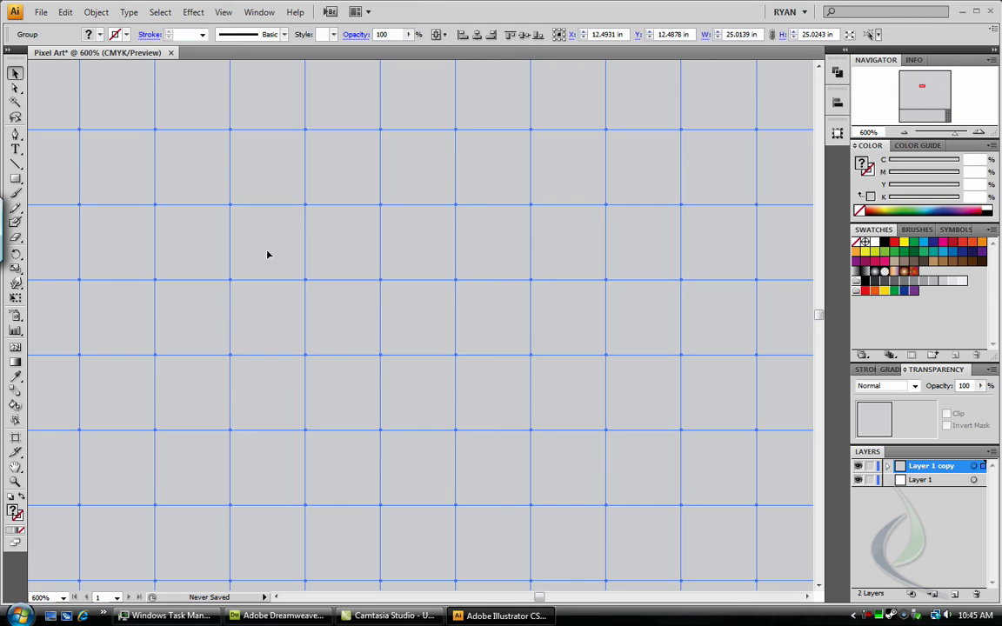
{"action": "left_click", "coordinate": [961, 281]}
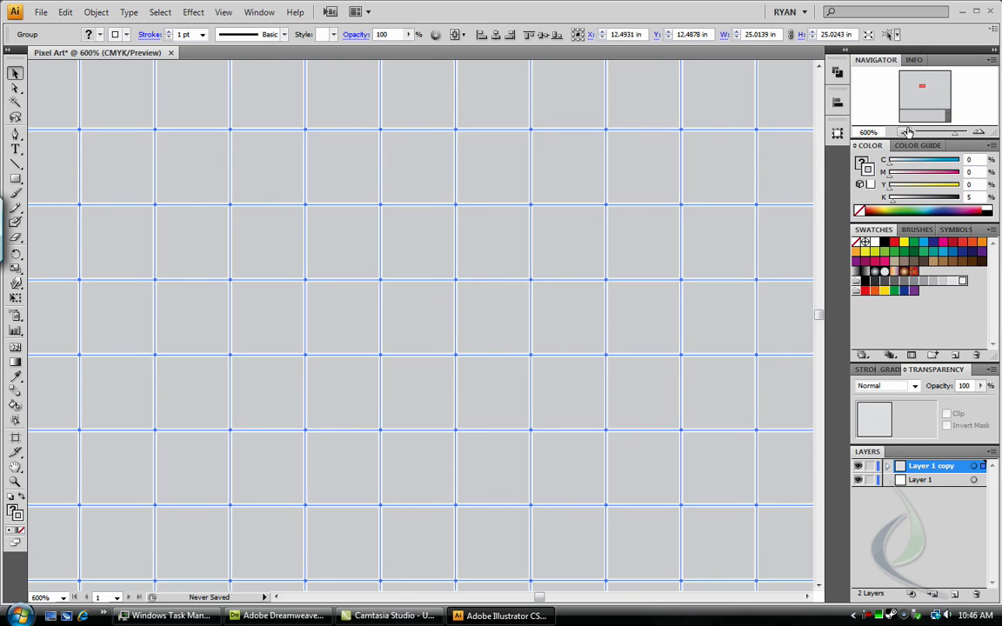
{"action": "left_click", "coordinate": [905, 132]}
{"action": "left_click", "coordinate": [905, 132]}
{"action": "left_click", "coordinate": [904, 132]}
{"action": "left_click", "coordinate": [904, 132]}
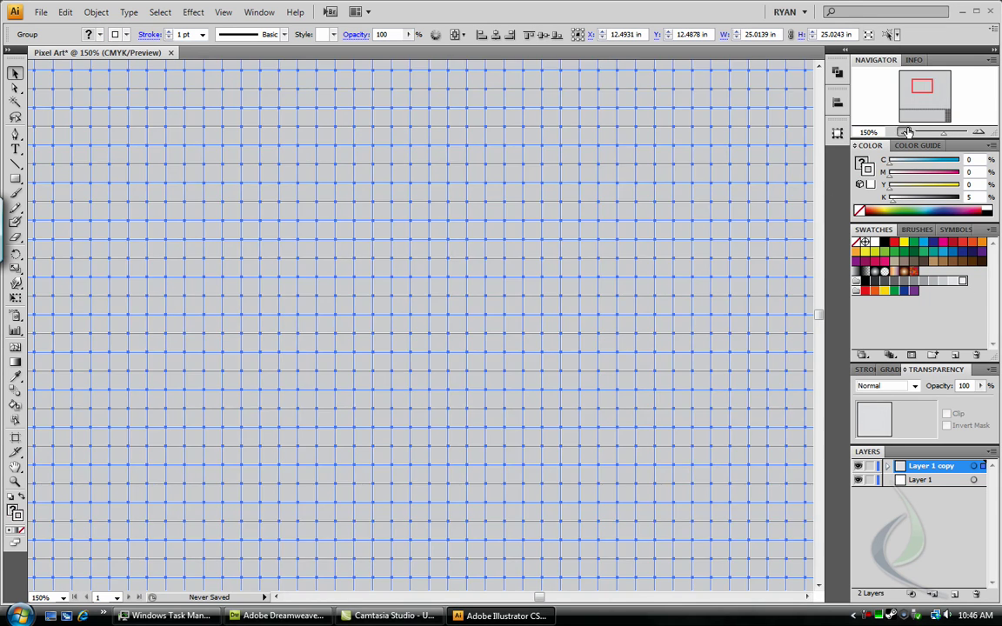
{"action": "left_click", "coordinate": [904, 132]}
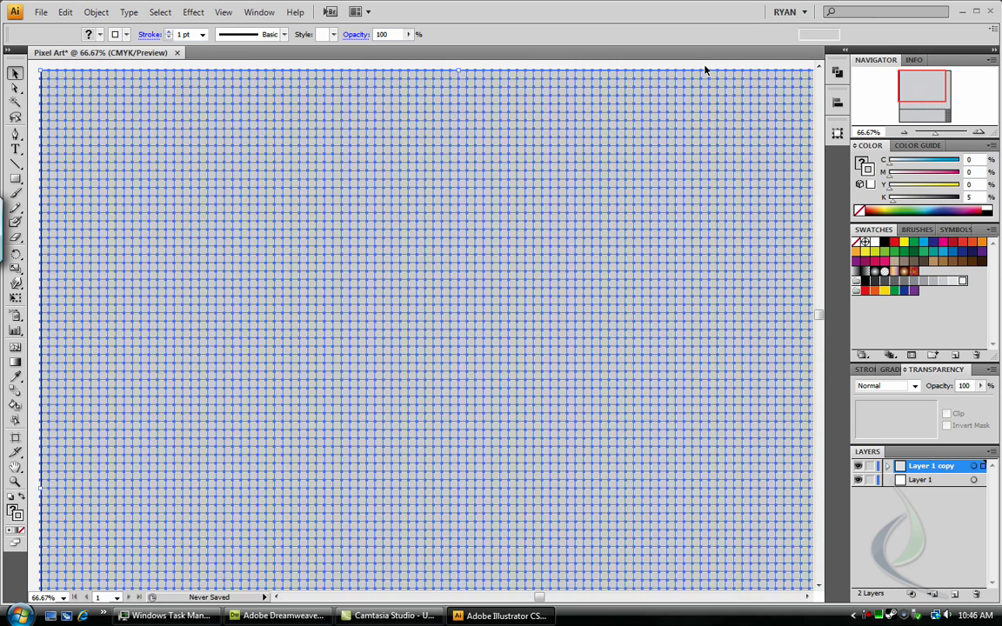
{"action": "left_click", "coordinate": [705, 67]}
{"action": "left_click_drag", "start_coordinate": [459, 382], "coordinate": [467, 194]}
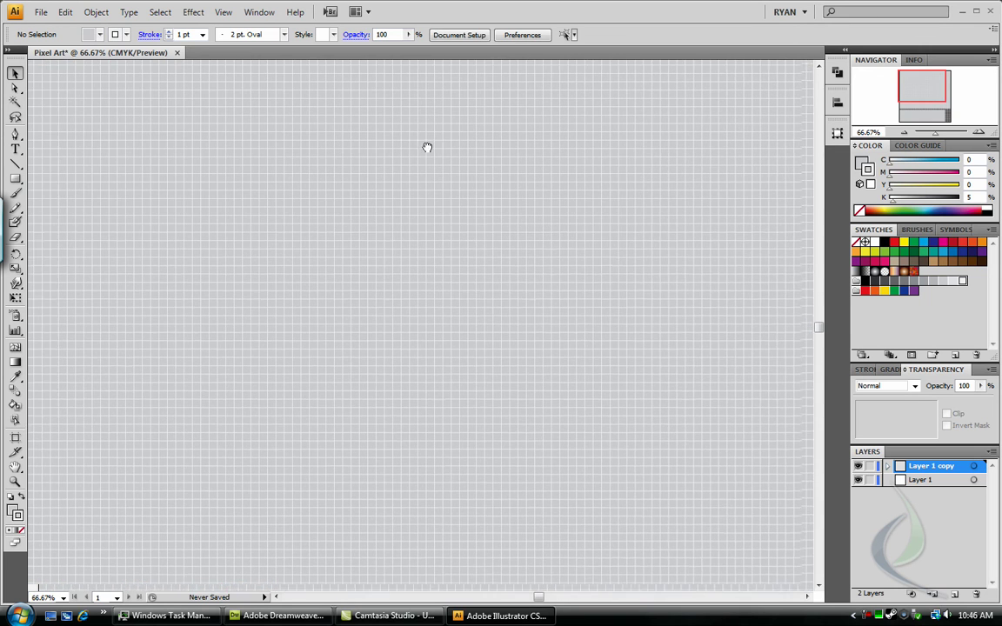
{"action": "left_click_drag", "start_coordinate": [425, 147], "coordinate": [375, 263]}
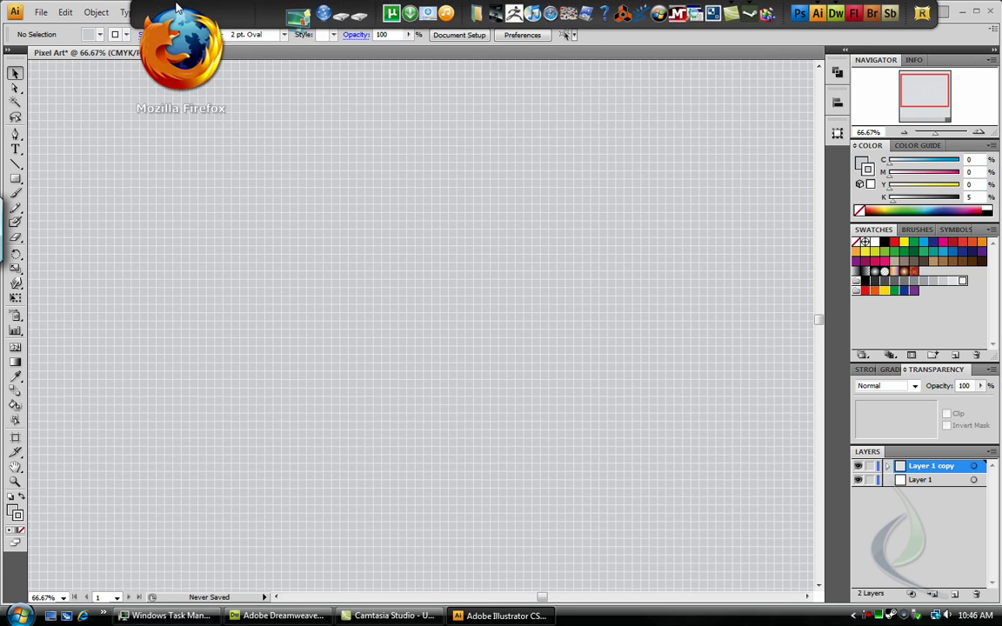
Step: Launch Firefox and enter 'mushroom' in the Google search box on the Start page
{"action": "left_click", "coordinate": [176, 8]}
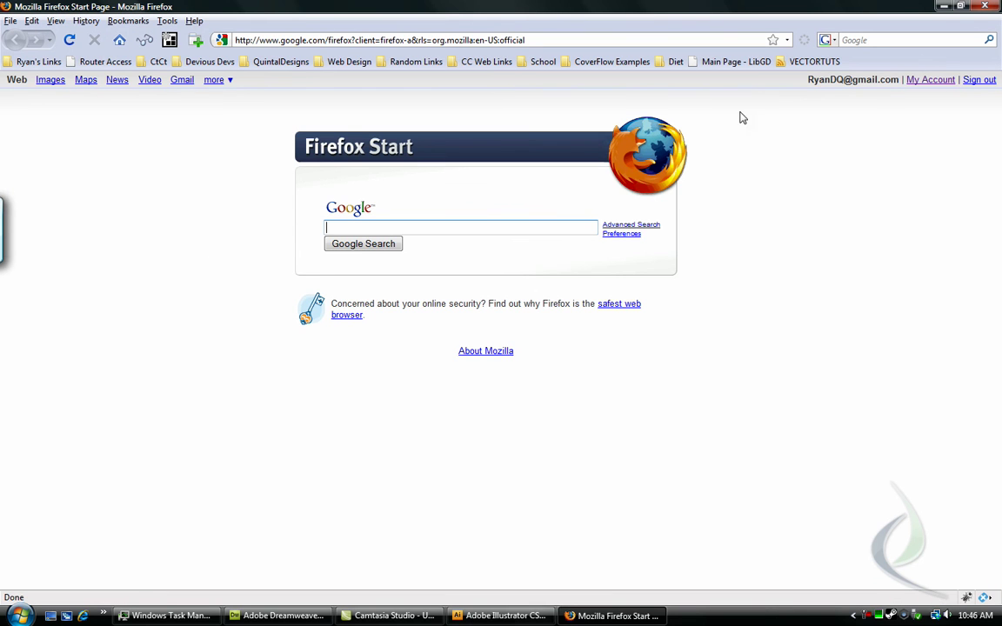
{"action": "left_click", "coordinate": [538, 229]}
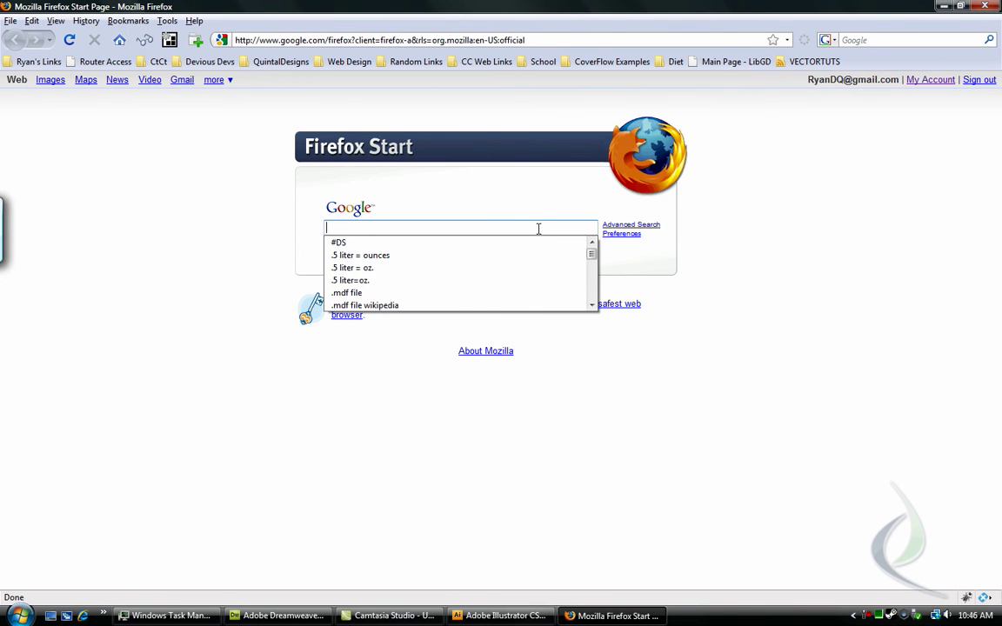
{"action": "type", "text": "mushroom"}
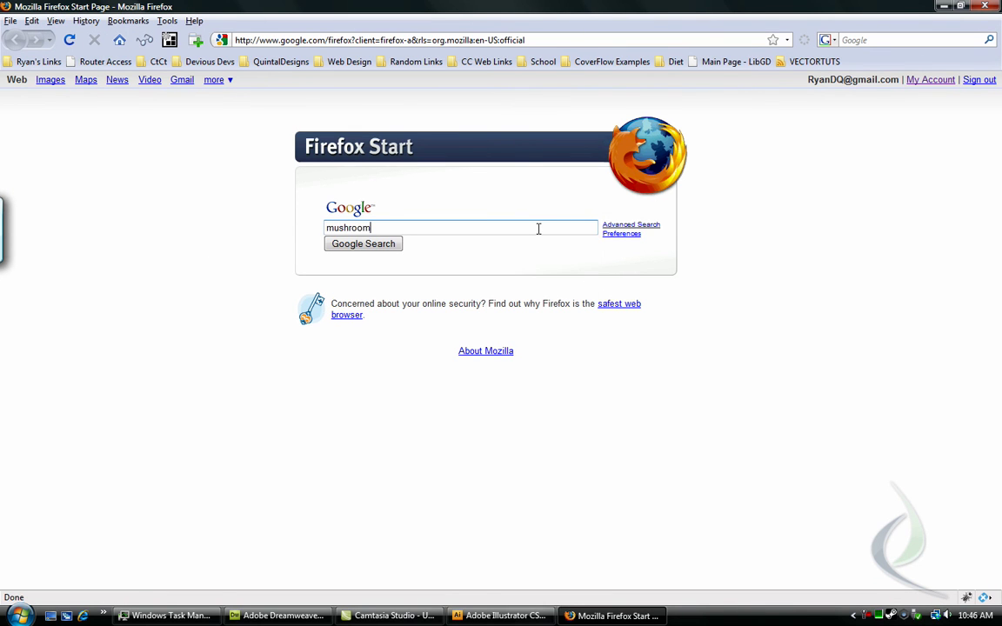